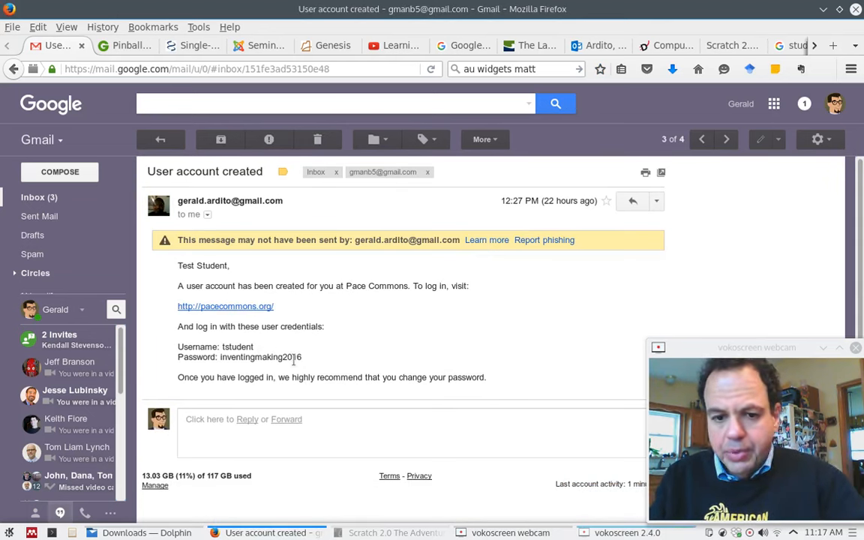
Open the pacecommons.org link from the 'User account created' email in a new tab.
left_click(255, 311)
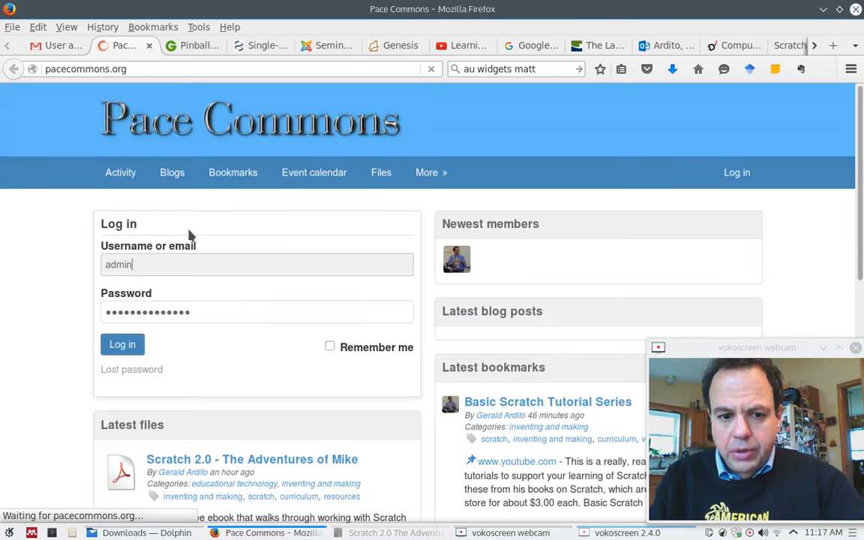
Copy the emailed student username into the Pace Commons login form.
left_click(65, 48)
left_click_drag(253, 348, 222, 350)
key("ctrl+c")
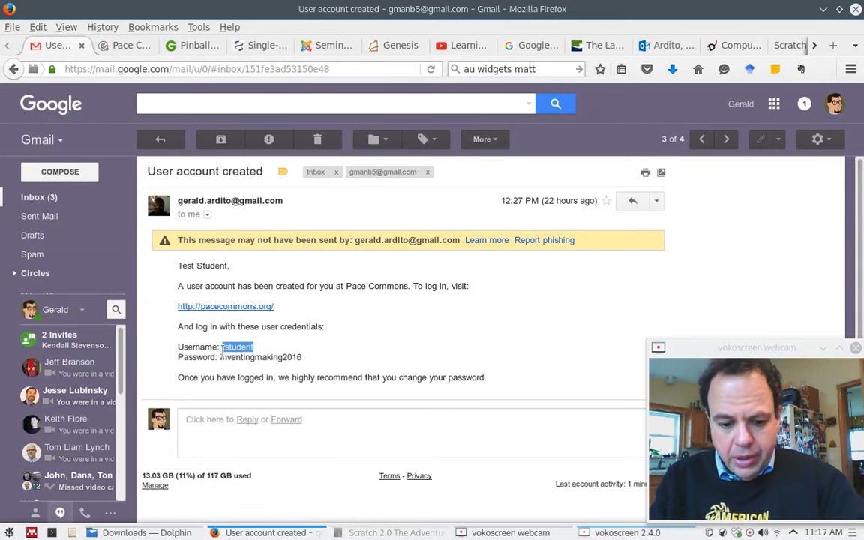
left_click(116, 46)
double_click(166, 263)
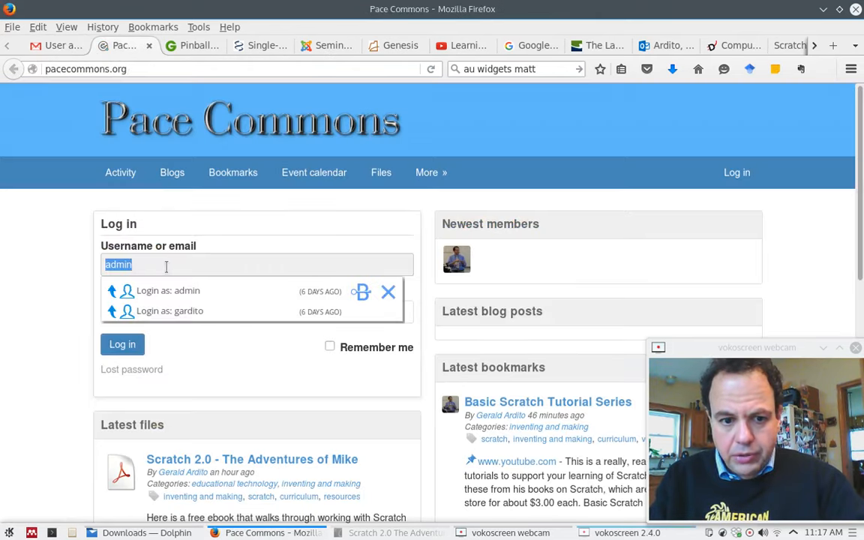
key("ctrl+v")
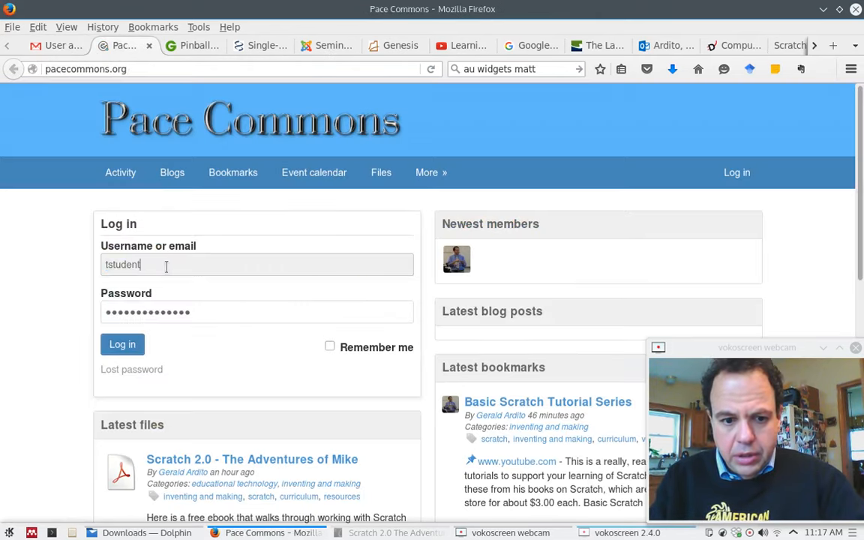
Paste the emailed password into the login form, submit, and dismiss the remember-login prompt.
left_click(63, 47)
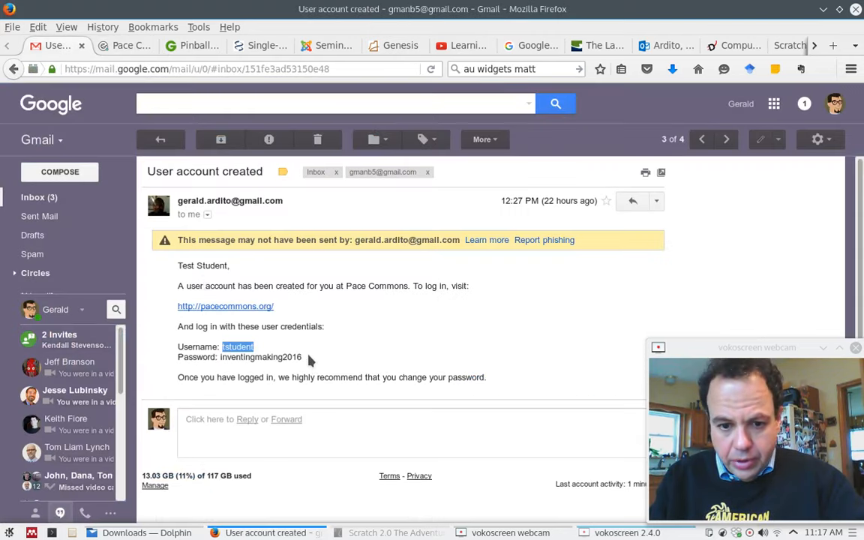
left_click_drag(303, 358, 222, 353)
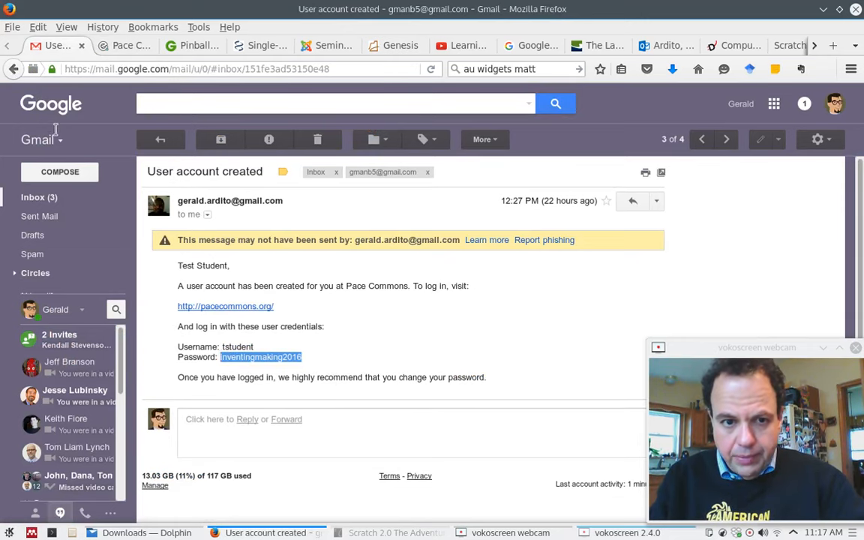
left_click(110, 45)
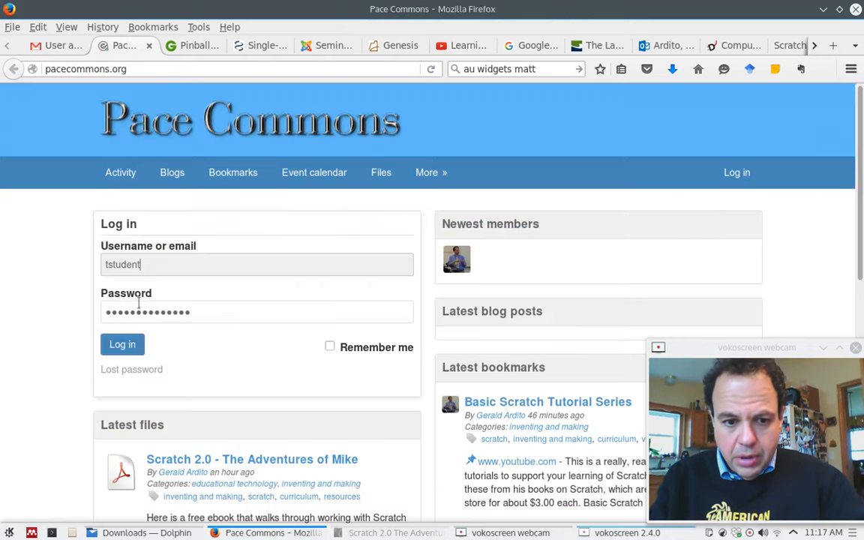
left_click(152, 306)
key("ctrl+a")
key("ctrl+v")
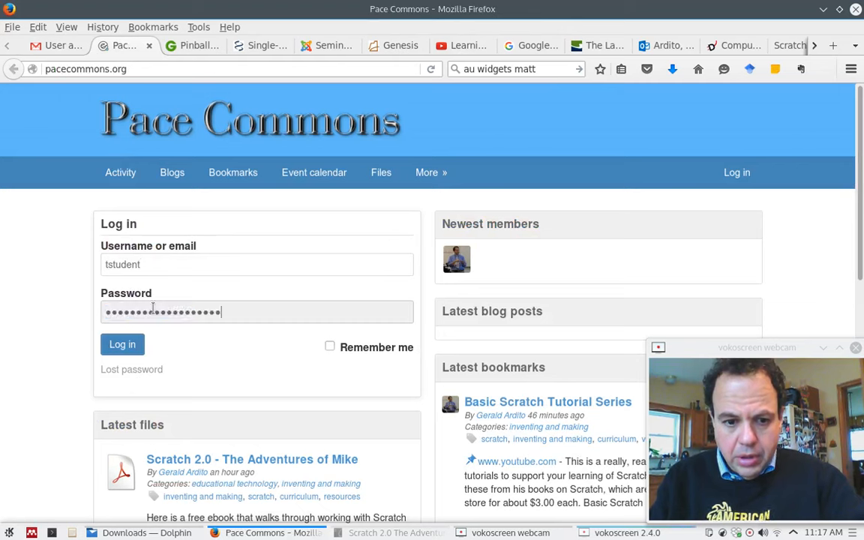
left_click(124, 347)
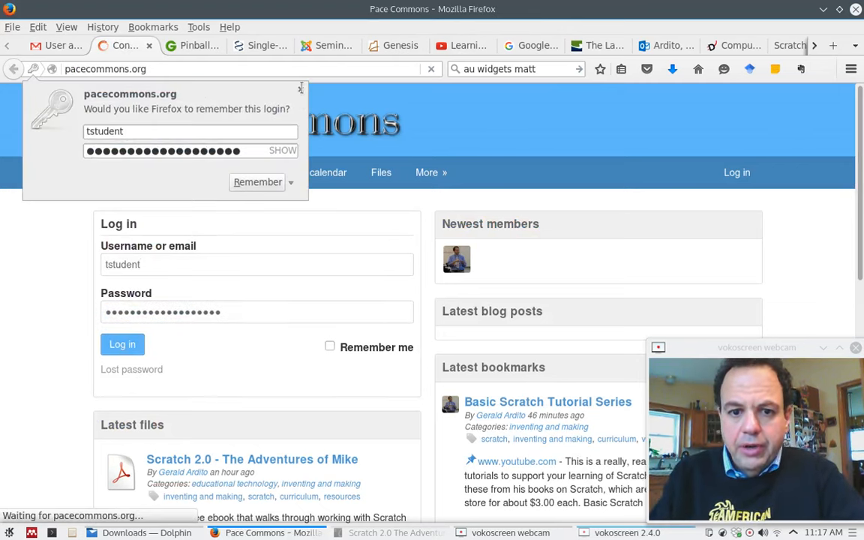
left_click(300, 89)
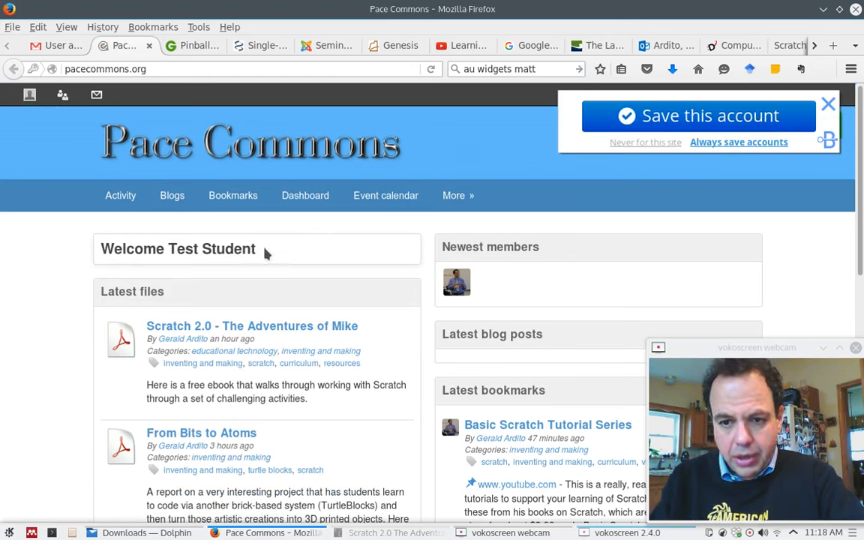
Close the 'Save this account' popup to reveal the student's welcome page.
left_click(828, 105)
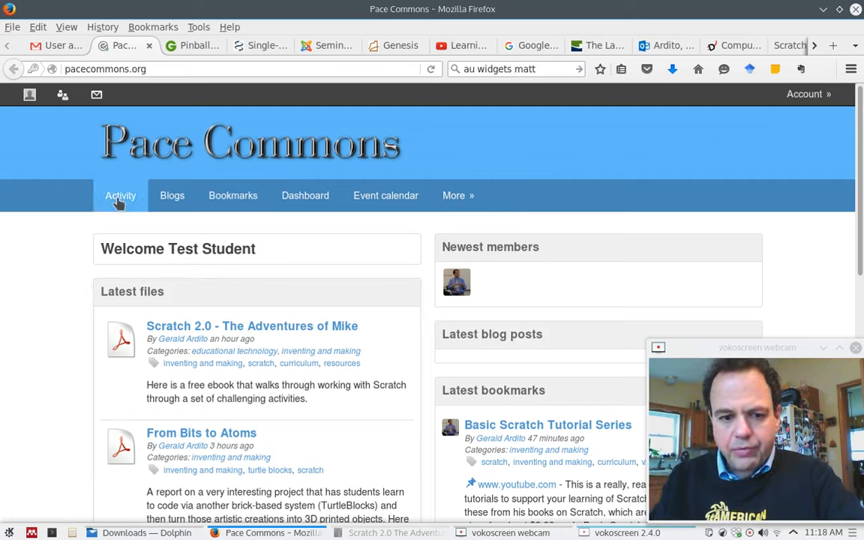
Go to the student's profile, dismiss the archive notification, and open Edit avatar.
left_click(29, 97)
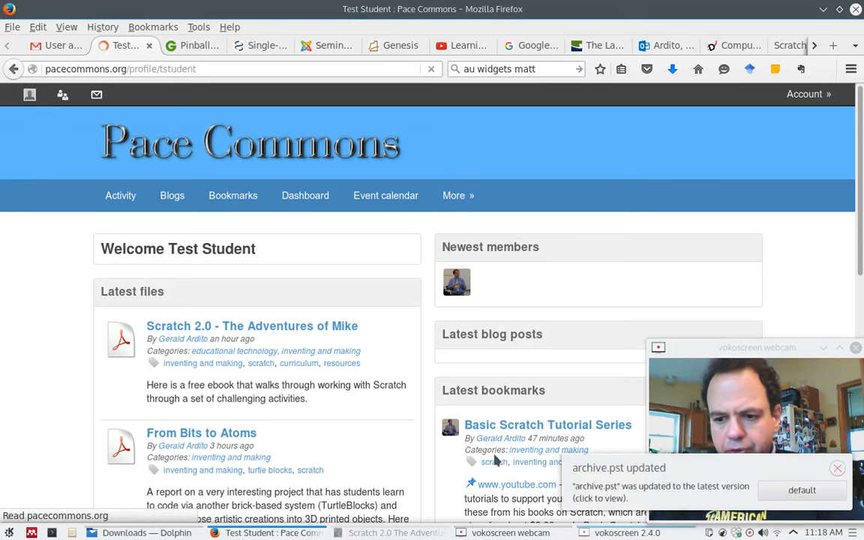
left_click(837, 468)
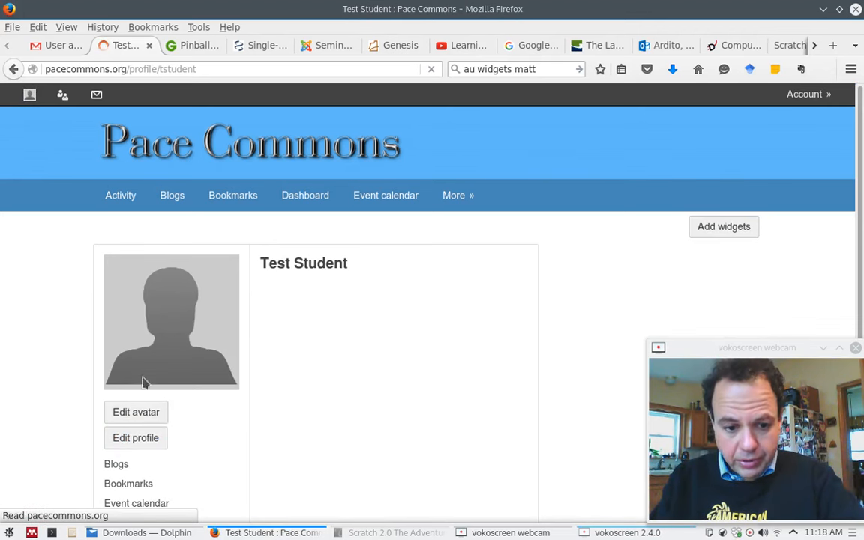
scroll(30, 369, "down", 1)
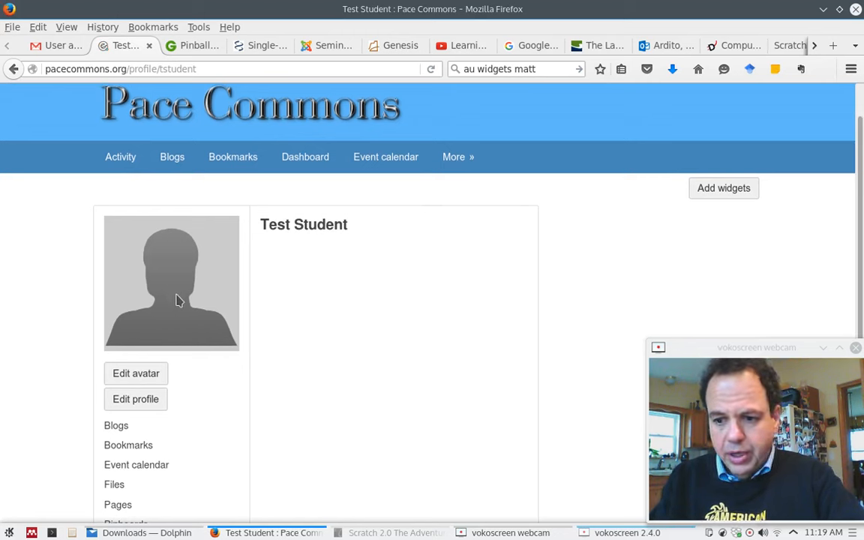
left_click(157, 377)
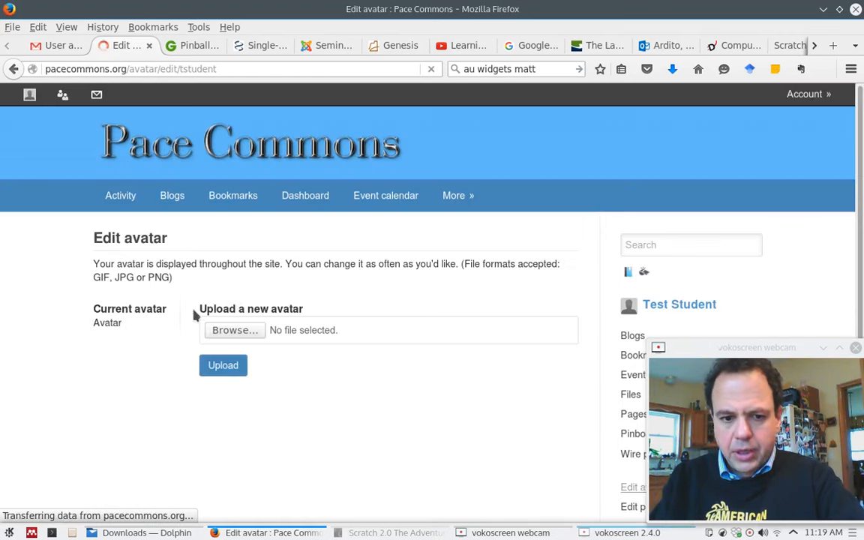
Upload images.jpeg from Downloads as the student's new avatar.
left_click(234, 331)
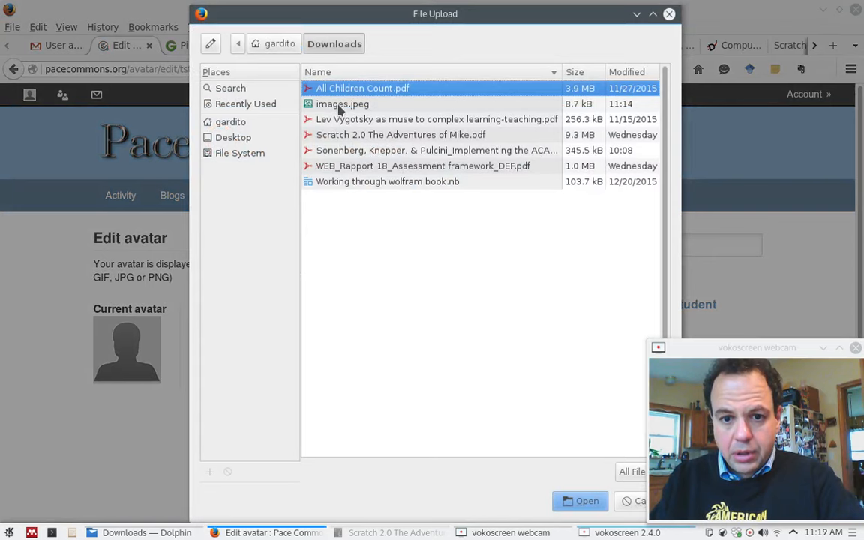
left_click(341, 105)
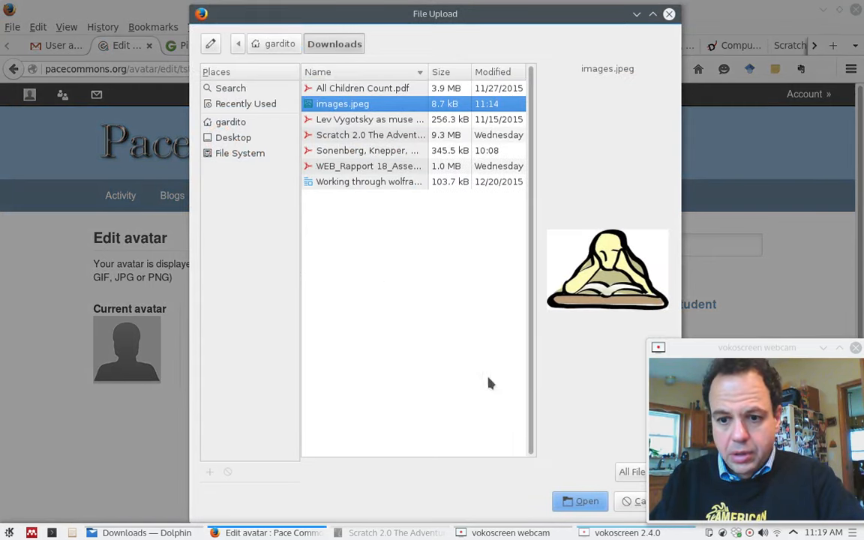
left_click(590, 501)
left_click(219, 366)
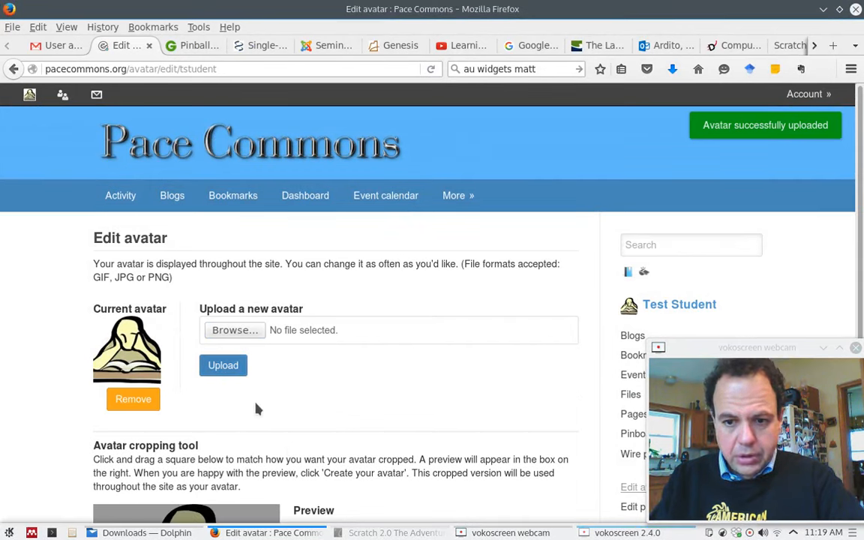
scroll(256, 409, "down", 4)
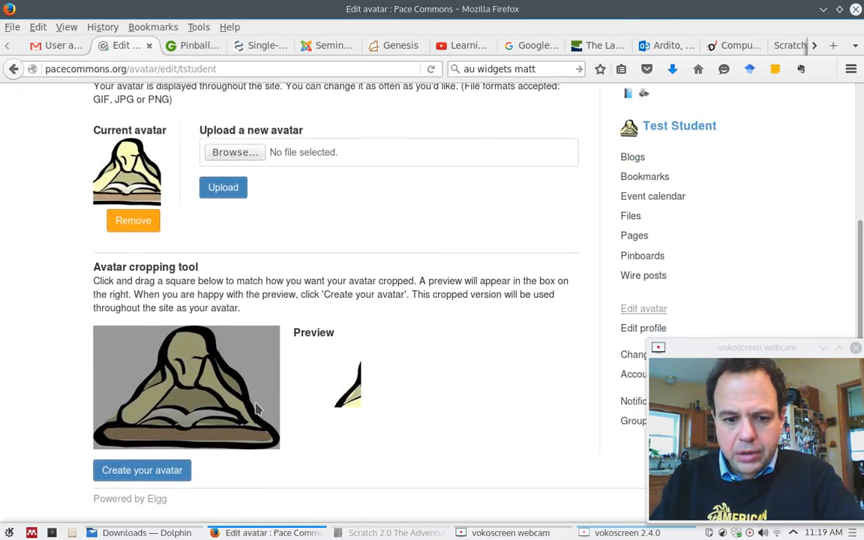
scroll(255, 408, "up", 5)
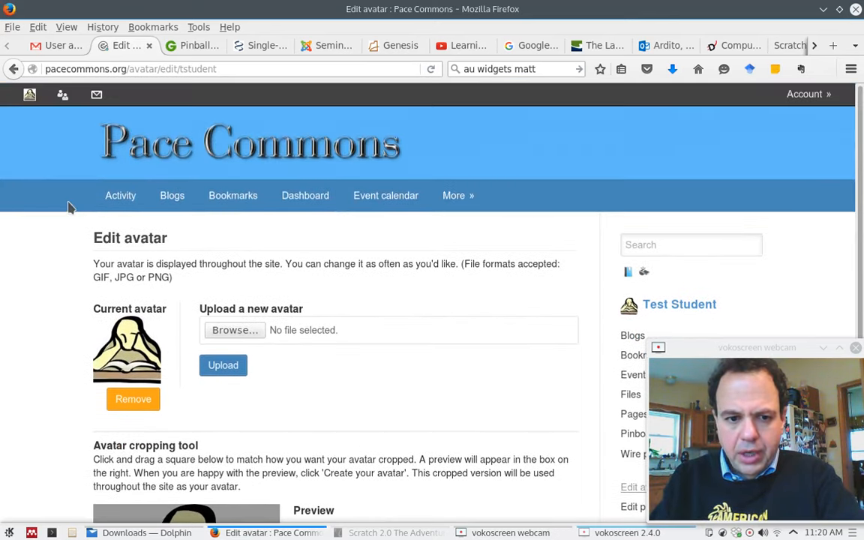
In Edit profile, replace the display name with the student's full name plus '- Student'.
left_click(29, 95)
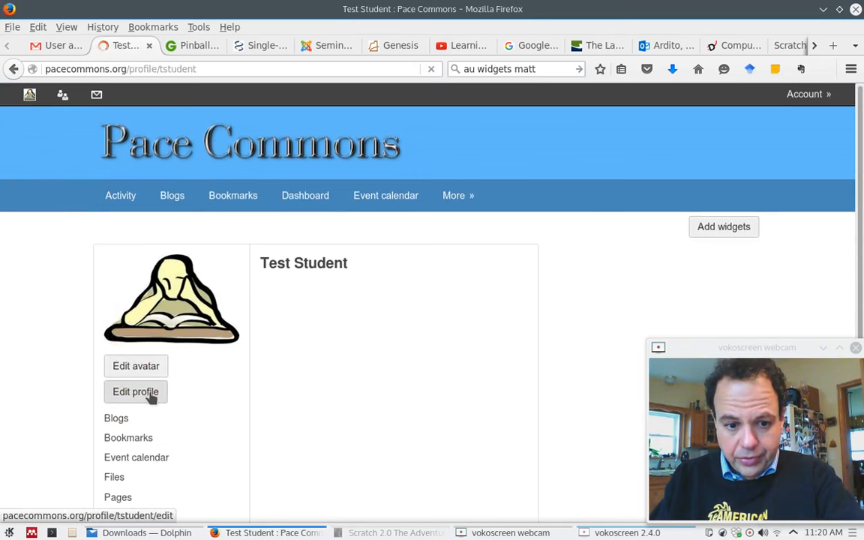
left_click(135, 392)
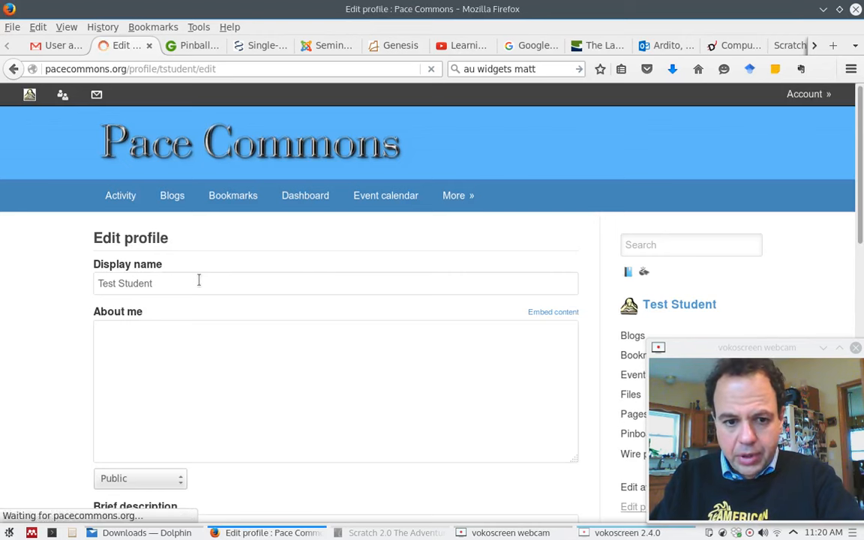
left_click_drag(198, 280, 73, 287)
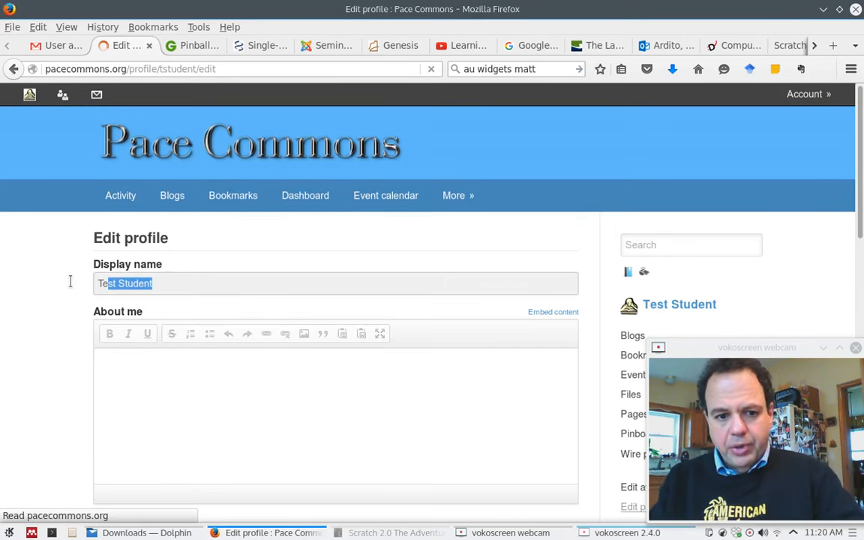
left_click(171, 288)
key("BackSpace")
key("BackSpace")
key("BackSpace")
key("BackSpace")
key("BackSpace")
key("BackSpace")
key("BackSpace")
key("BackSpace")
key("BackSpace")
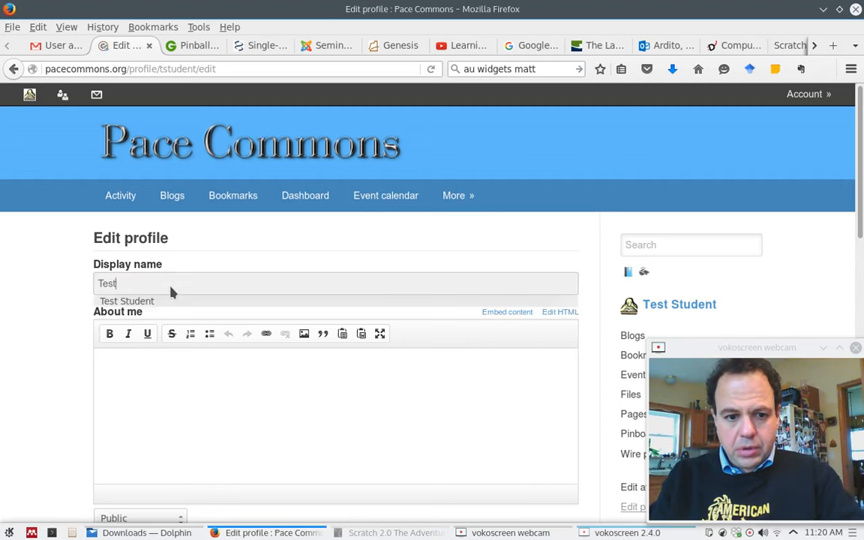
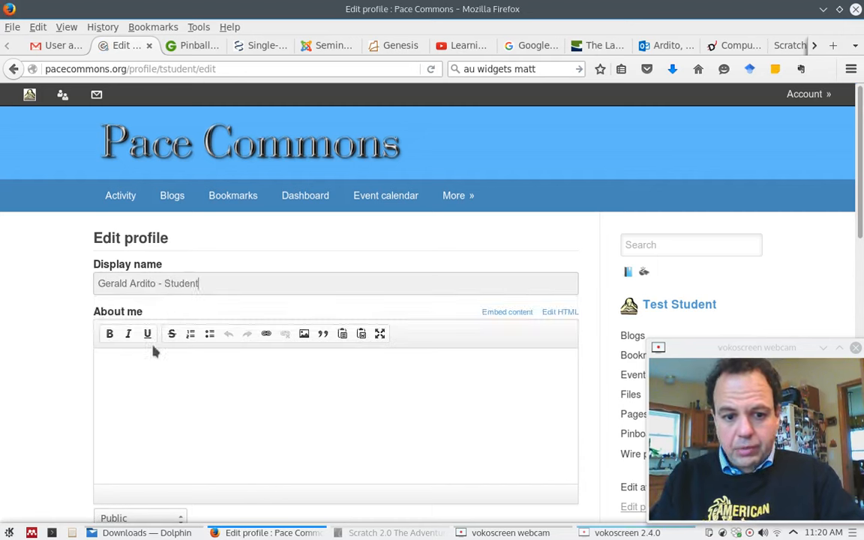
left_click(141, 392)
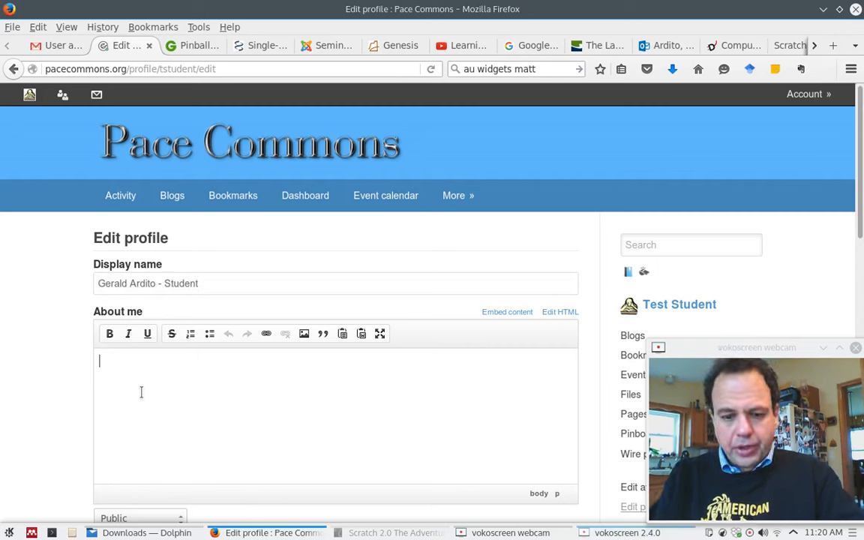
Write an About me sentence about a teacher interested in technologies for innovative learning environments.
type("I am a teacher intersted")
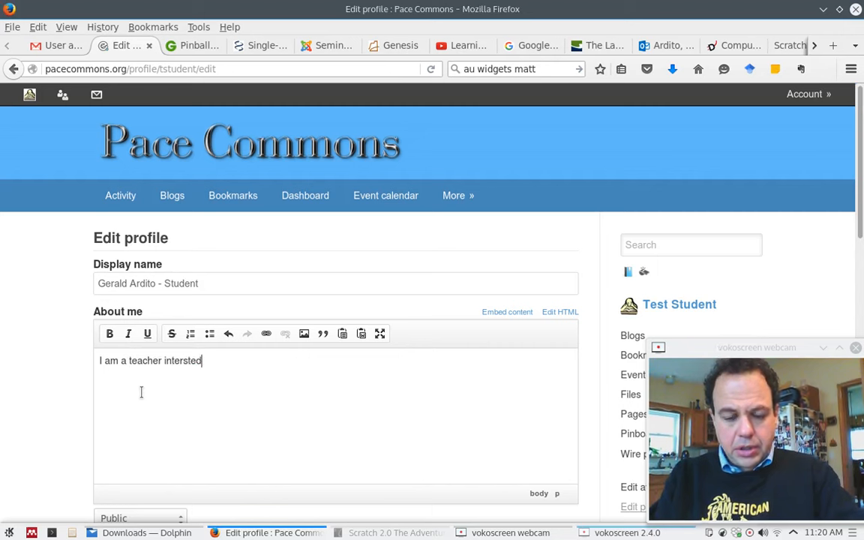
type(" in")
key("BackSpace")
key("BackSpace")
key("BackSpace")
key("BackSpace")
key("BackSpace")
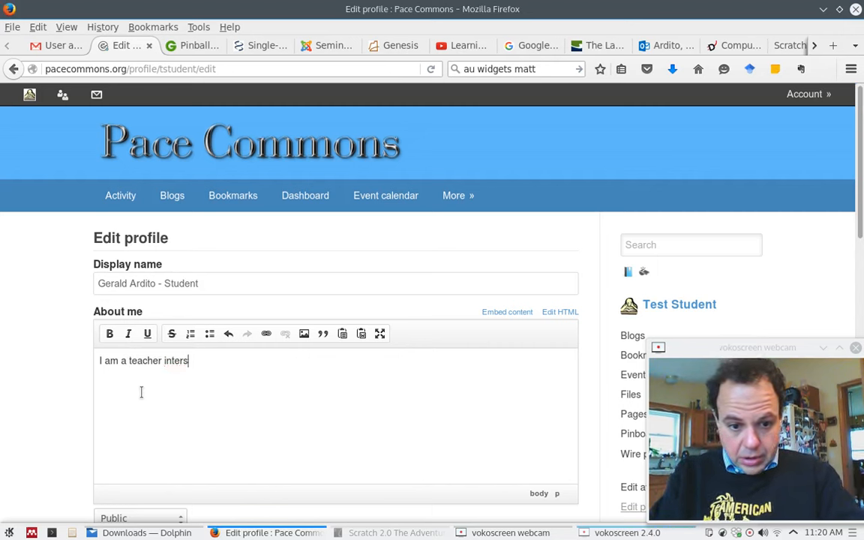
type("ested in how t")
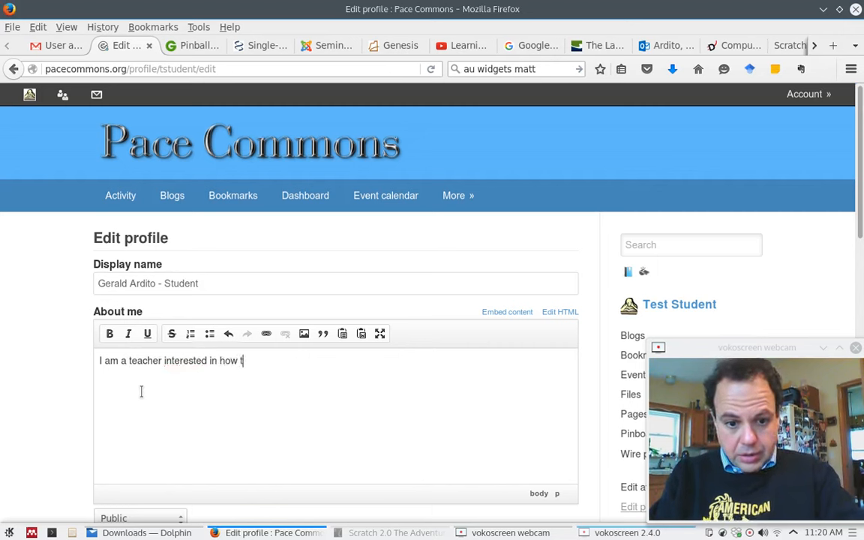
type("echnologies can ")
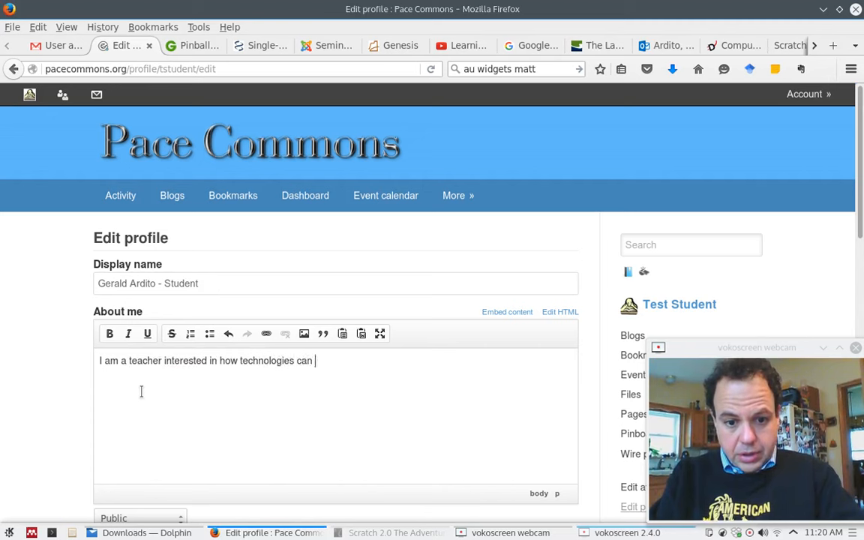
type("be used to creat")
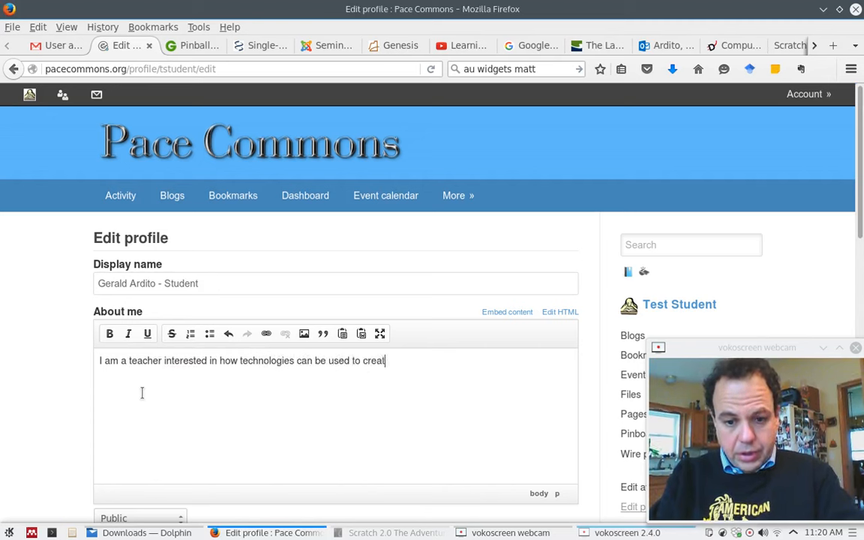
type("e innovate lear")
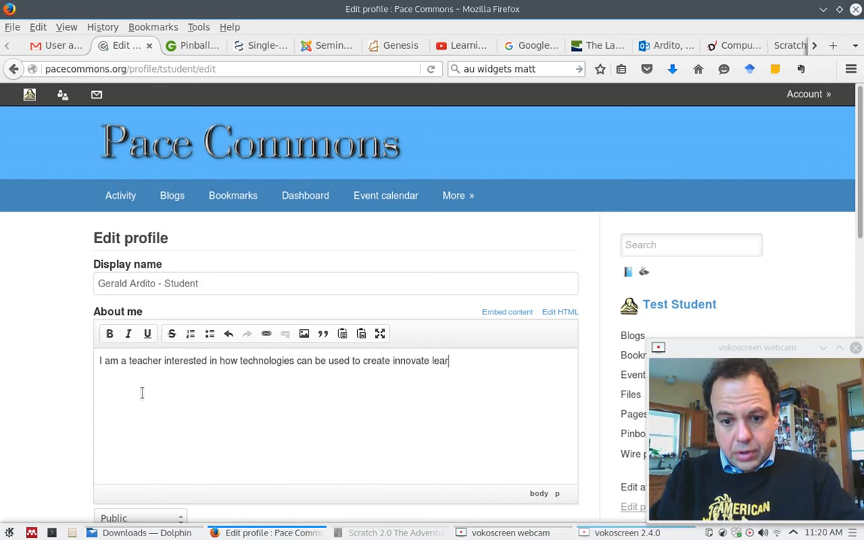
key("BackSpace")
key("BackSpace")
key("BackSpace")
key("BackSpace")
key("BackSpace")
key("BackSpace")
type("ive ")
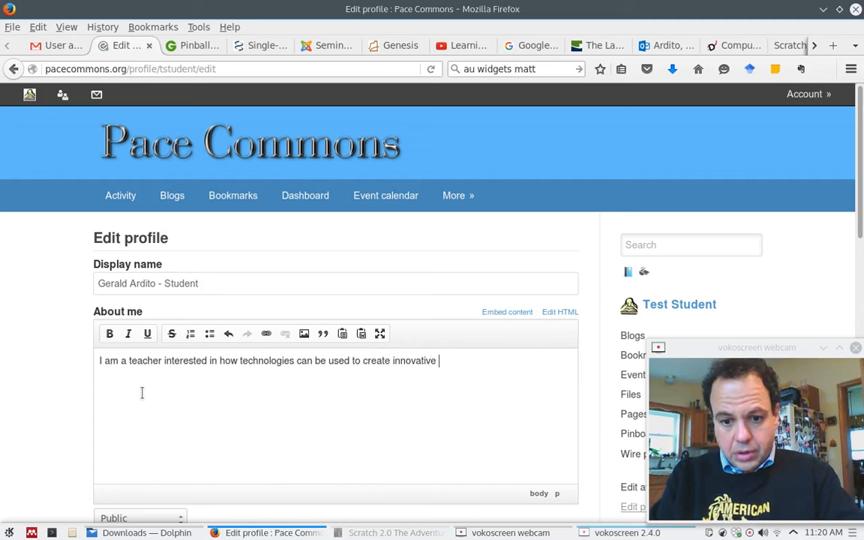
type("learning environments.")
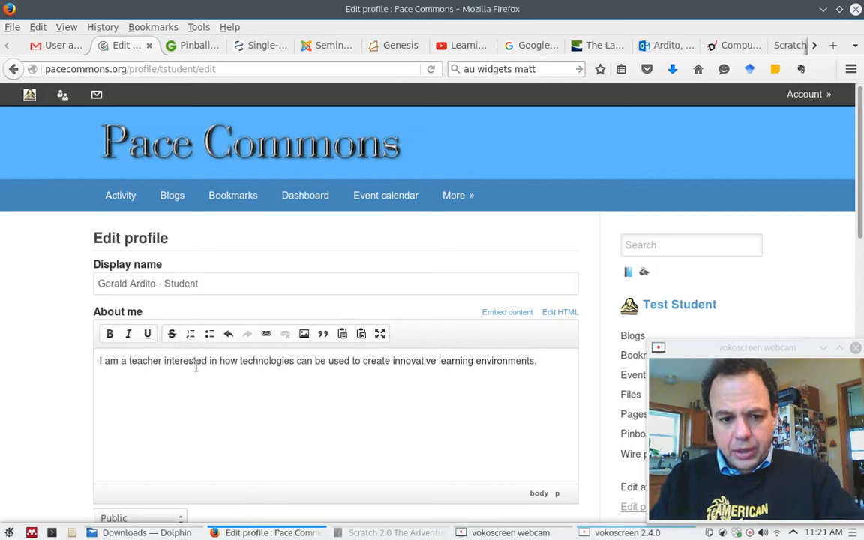
left_click_drag(161, 360, 130, 361)
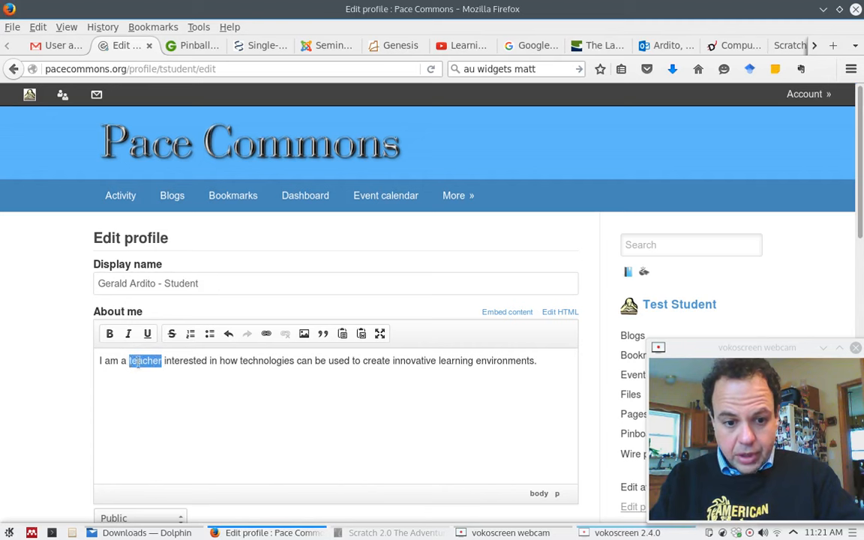
Bold 'teacher' and italicize 'innovative learning environments' in the About me text.
left_click(109, 334)
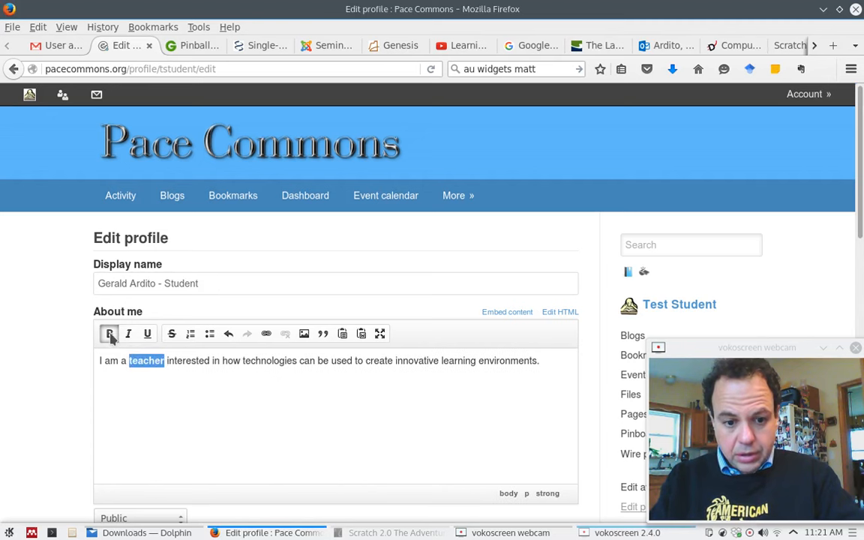
left_click(502, 367)
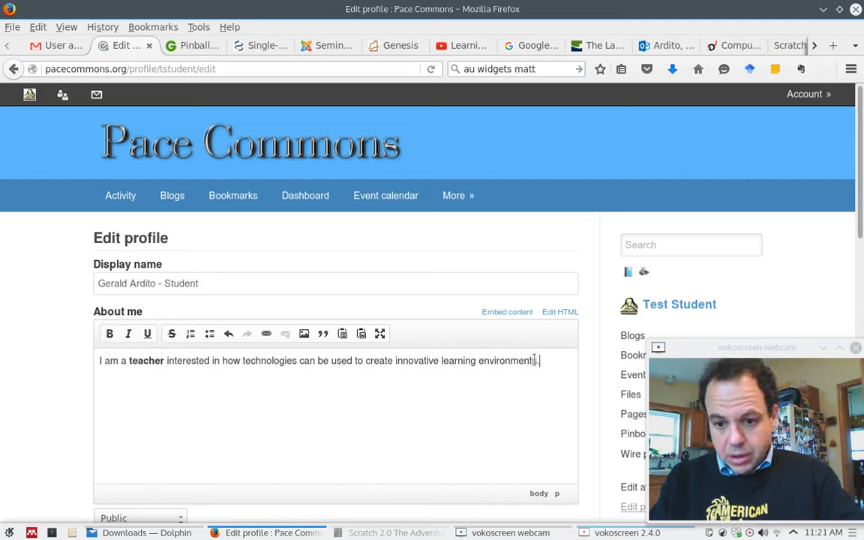
left_click_drag(538, 360, 395, 361)
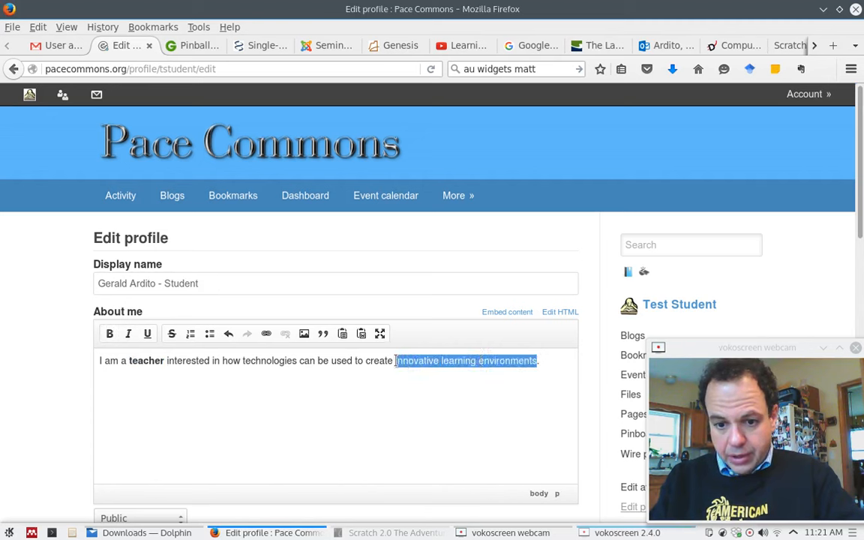
left_click(129, 334)
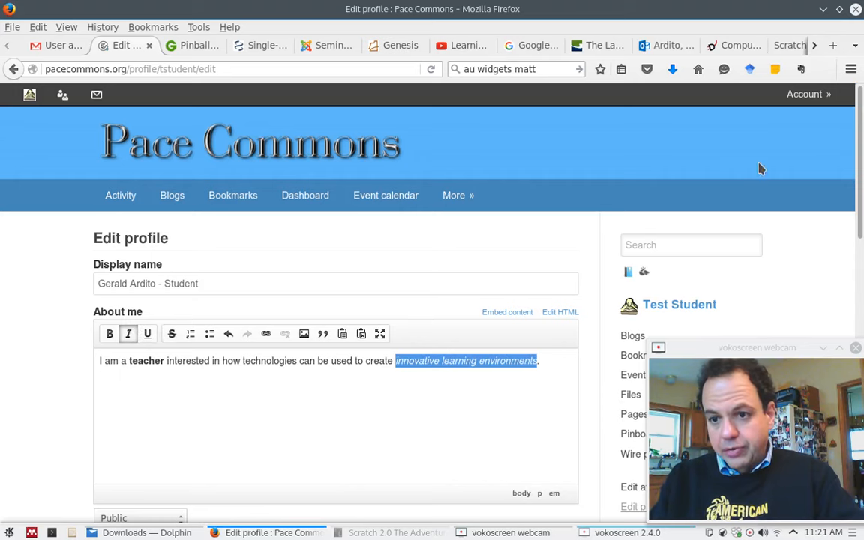
left_click(835, 47)
Search Google Images for 'learning environments'.
type("images.google.com/")
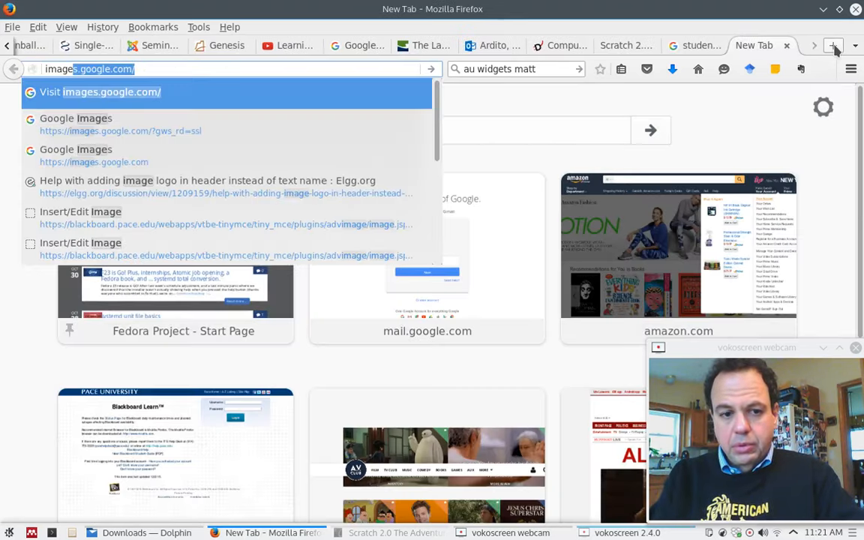
key("Return")
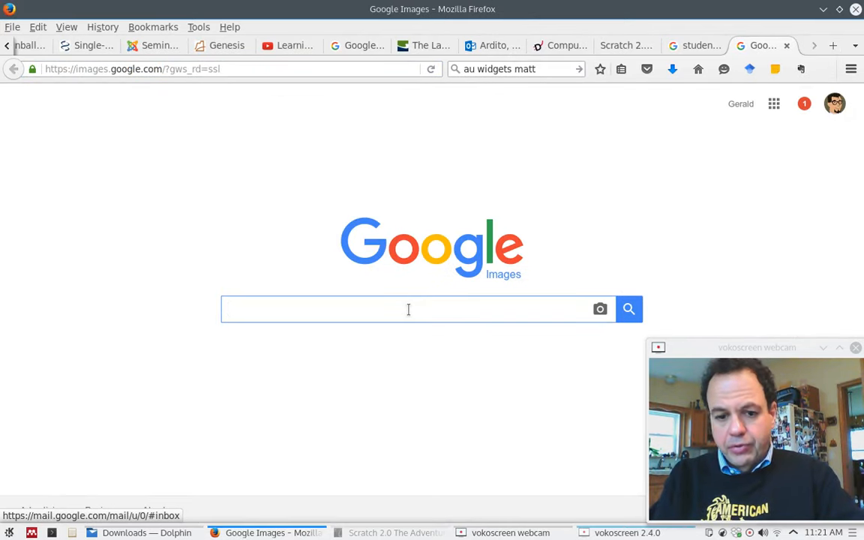
type("learning envorn")
key("BackSpace")
key("BackSpace")
key("BackSpace")
type("ironments")
key("Return")
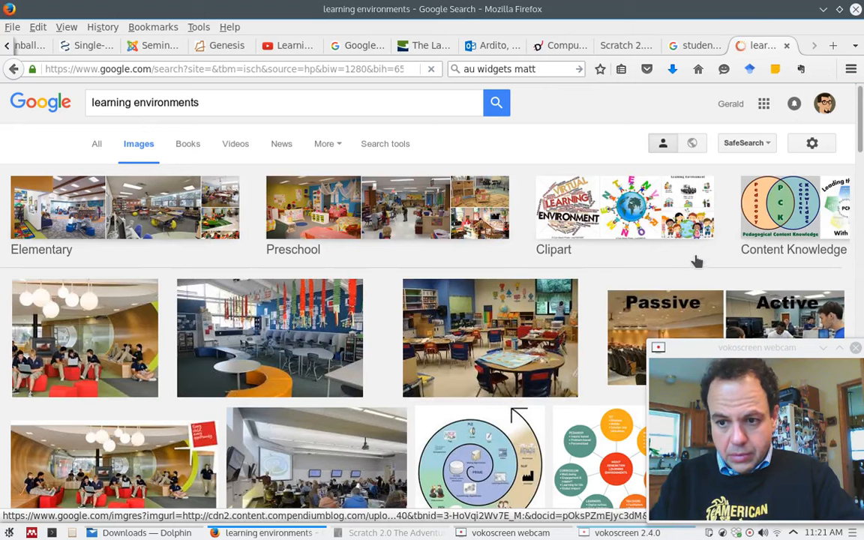
Copy a modern classroom photo's image location and return to the Pace Commons profile editor.
left_click(304, 340)
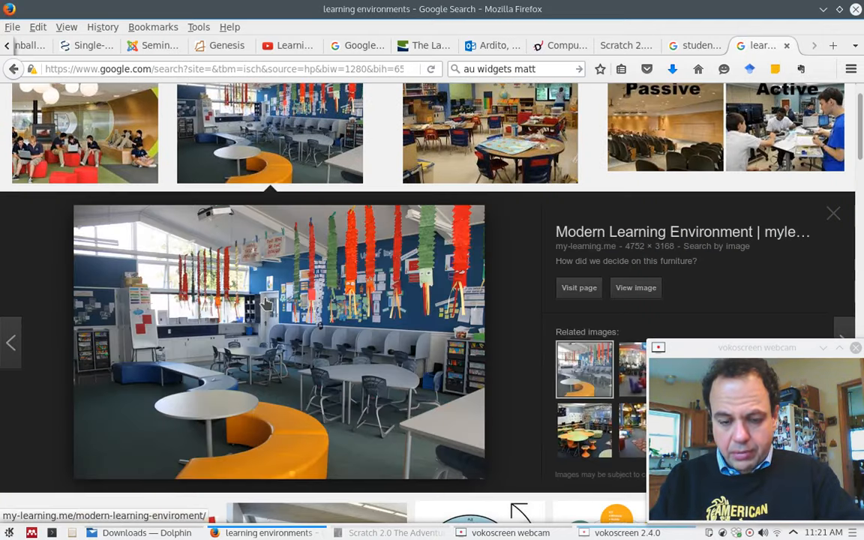
right_click(270, 304)
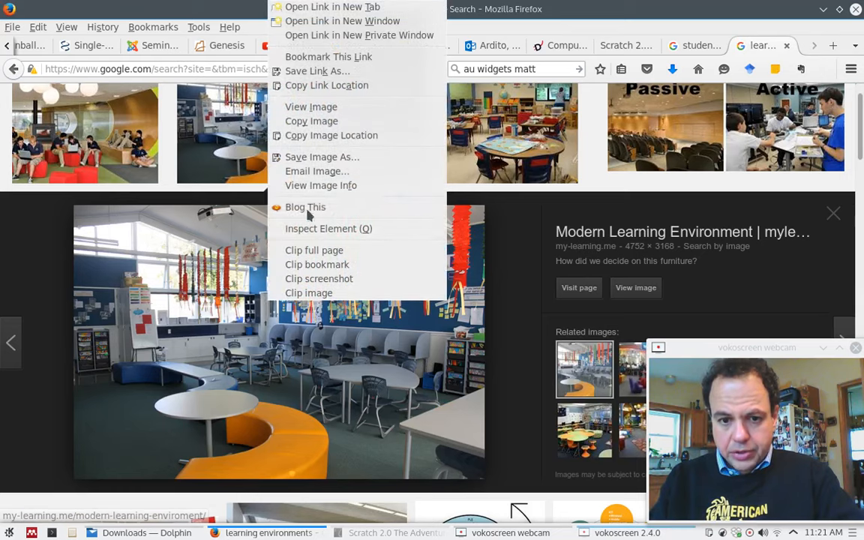
left_click(307, 135)
key("Escape")
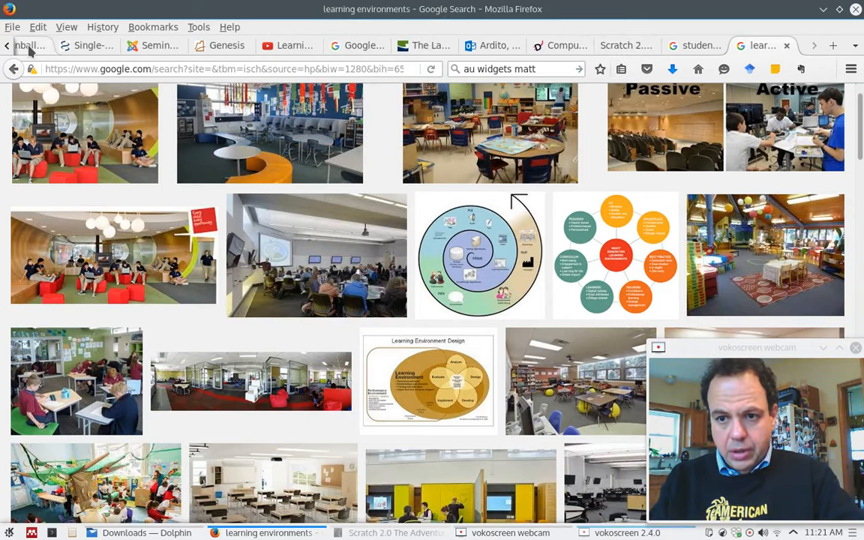
left_click(693, 46)
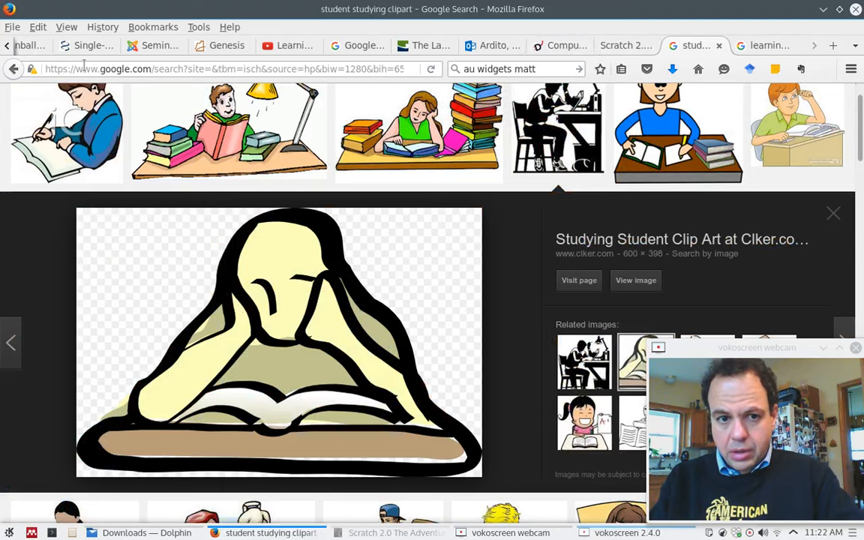
left_click(6, 47)
left_click(6, 47)
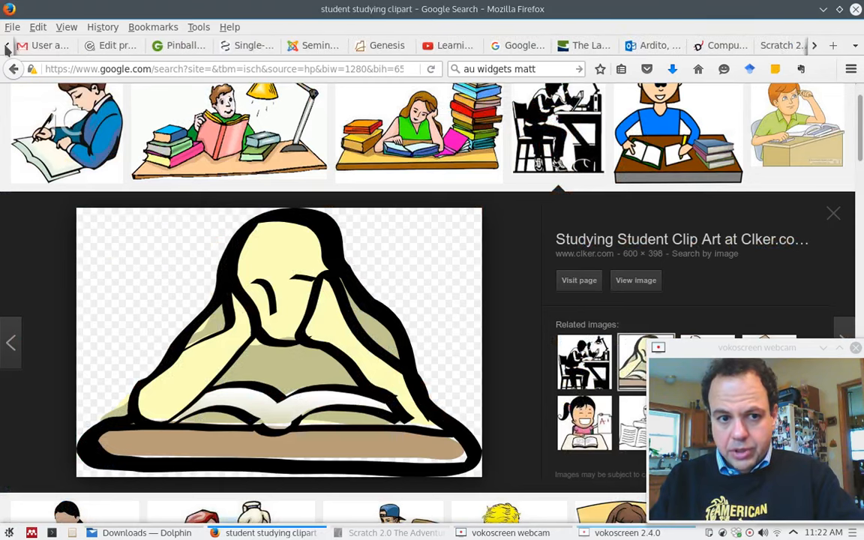
left_click(120, 46)
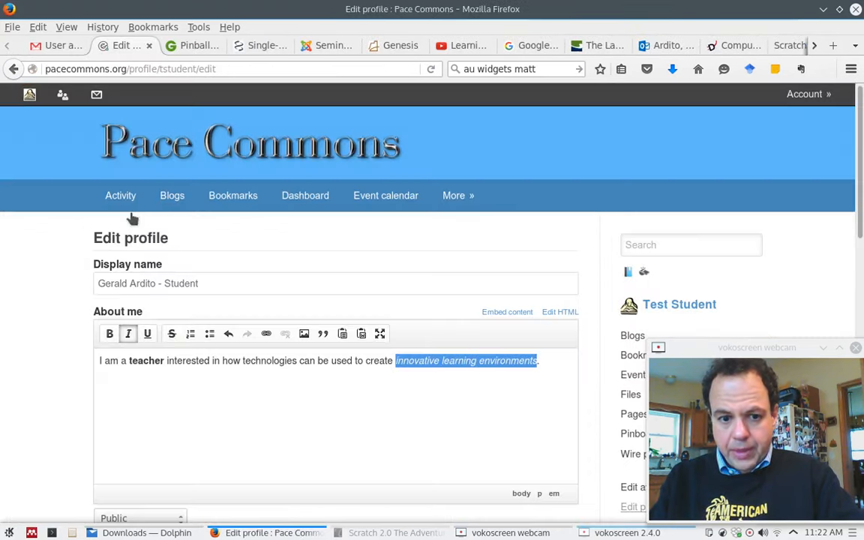
Insert the copied classroom photo address on a new line above the About me sentence.
left_click(98, 361)
key("Return")
left_click(98, 362)
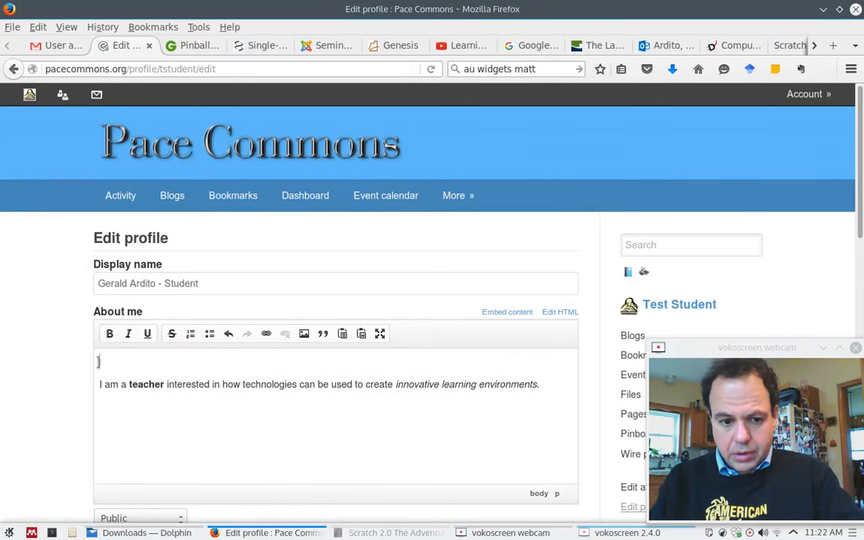
left_click(305, 335)
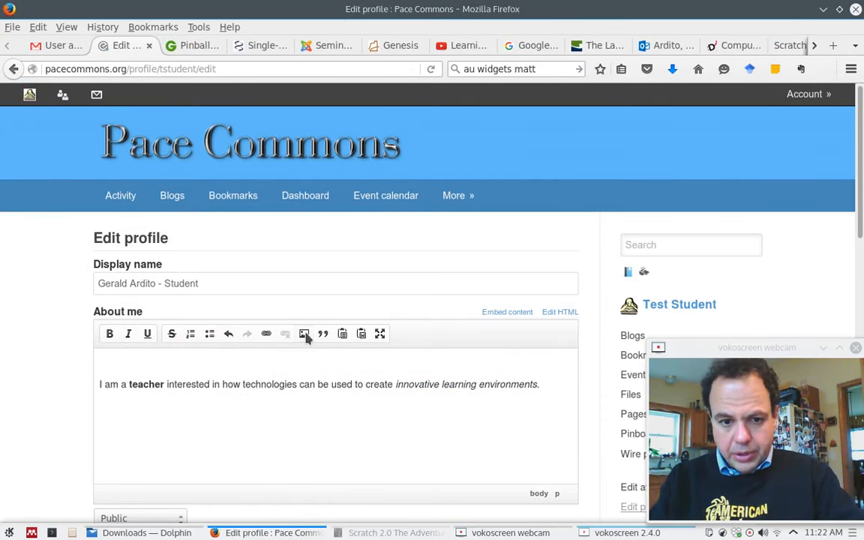
key("ctrl+v")
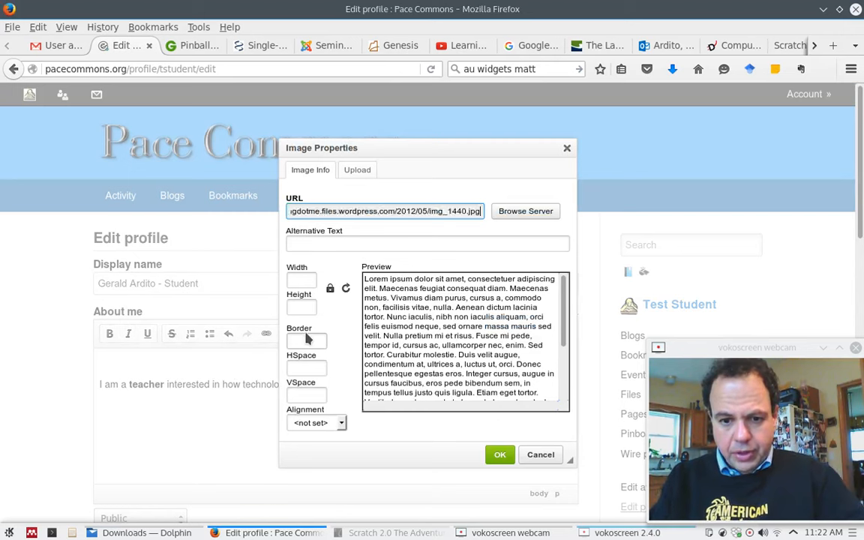
key("Tab")
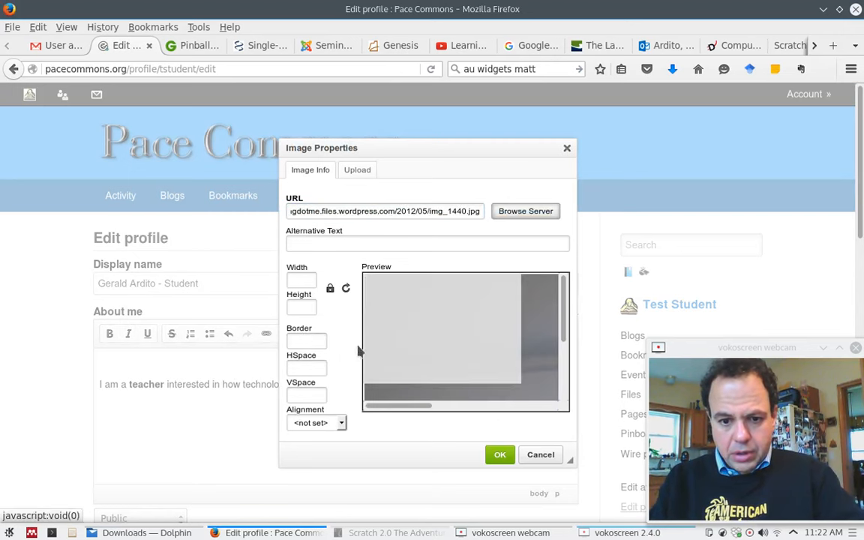
Resize the photo to 300×200, insert it, and open a new browser tab.
left_click(305, 279)
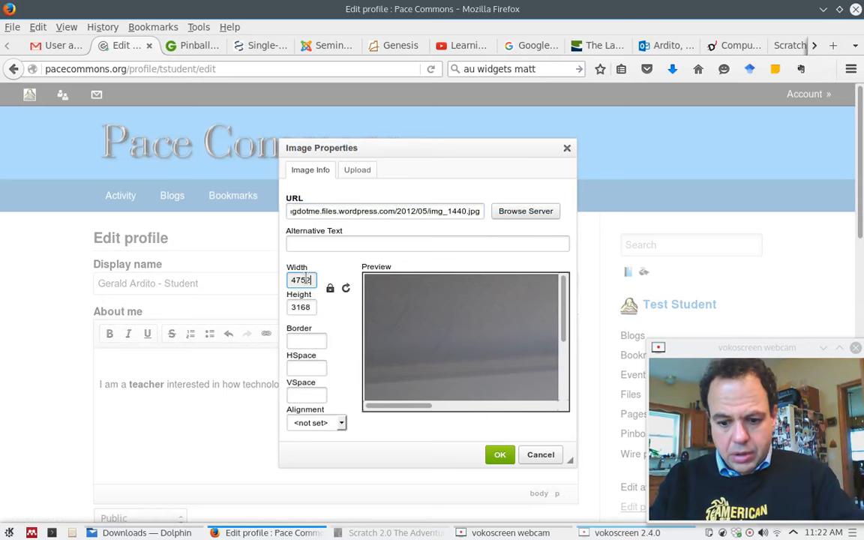
type("30")
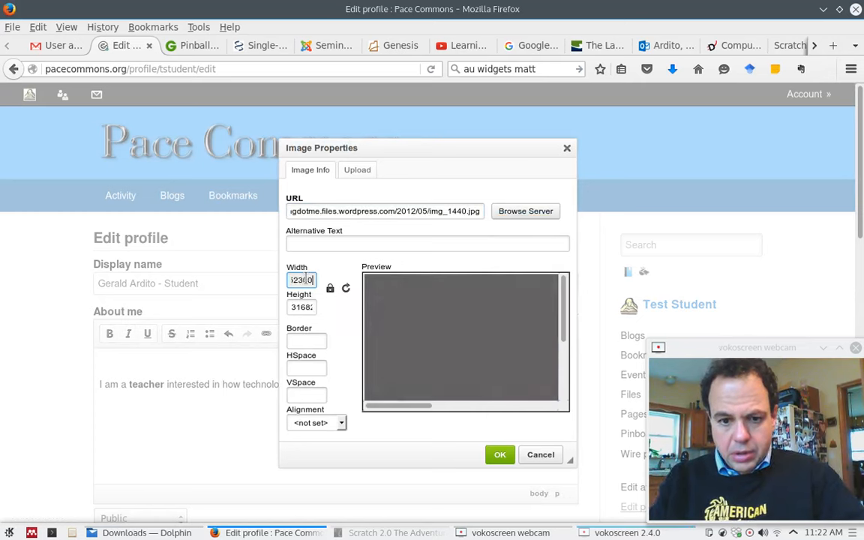
type("0")
double_click(312, 279)
type("300")
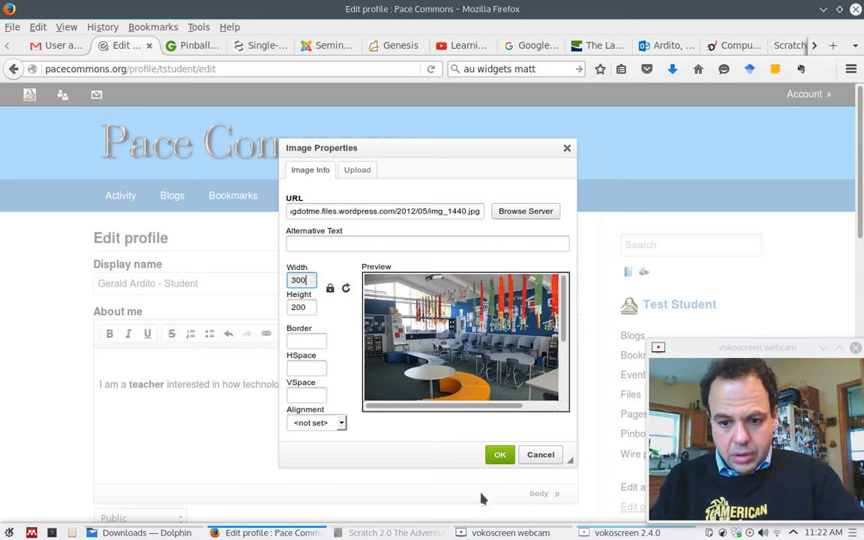
left_click(499, 454)
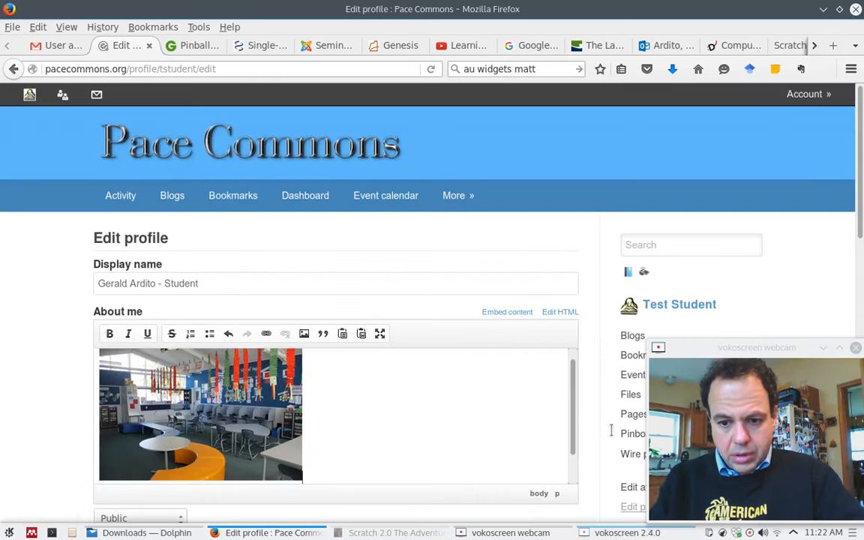
scroll(571, 471, "down", 2)
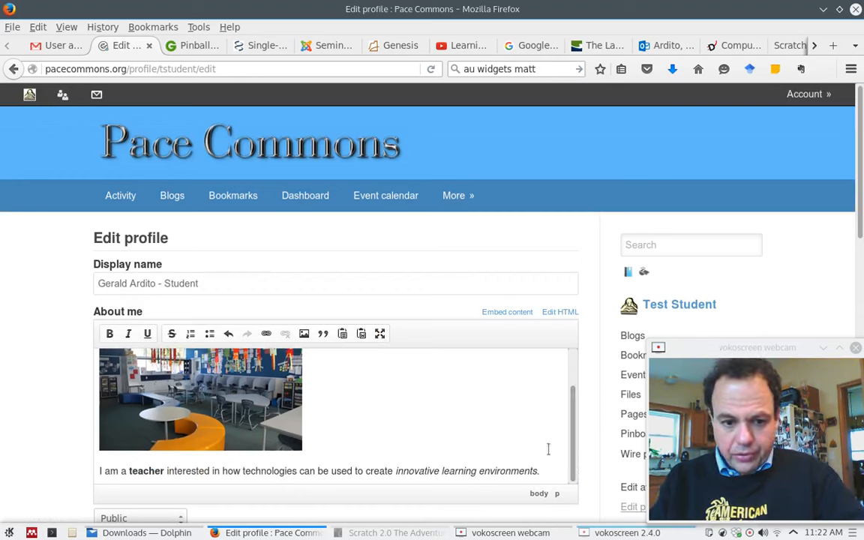
left_click(833, 45)
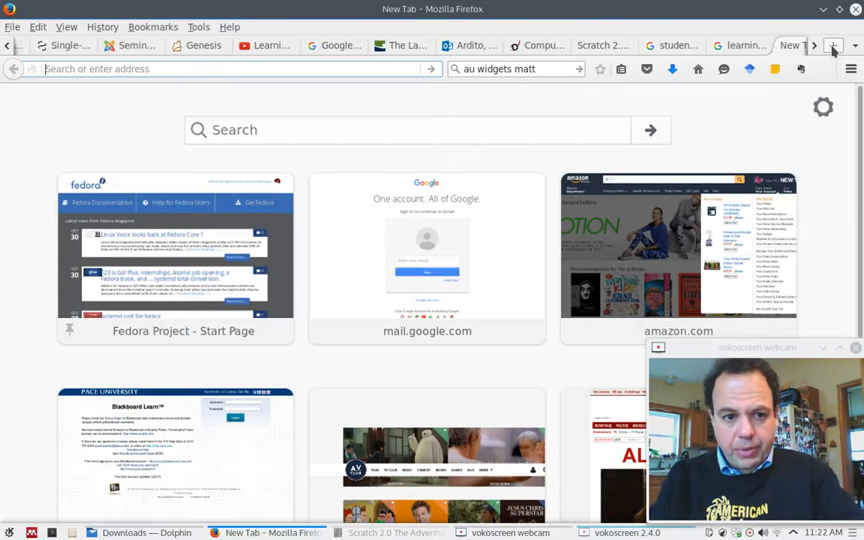
Load the personal website in the new tab, correcting the mistyped address.
type("geraldardito")
key("BackSpace")
key("BackSpace")
key("BackSpace")
key("BackSpace")
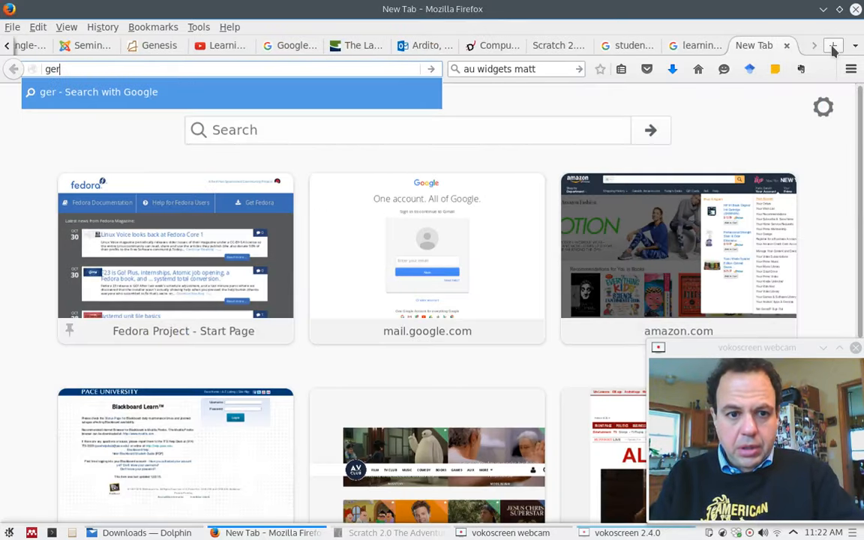
type("aldar")
key("Return")
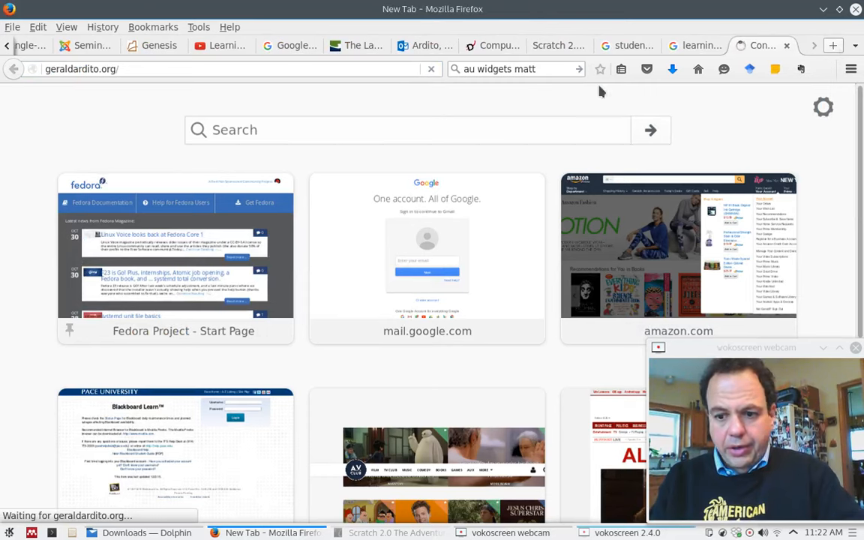
Copy the website's full address and return to the Edit profile page.
left_click(139, 66)
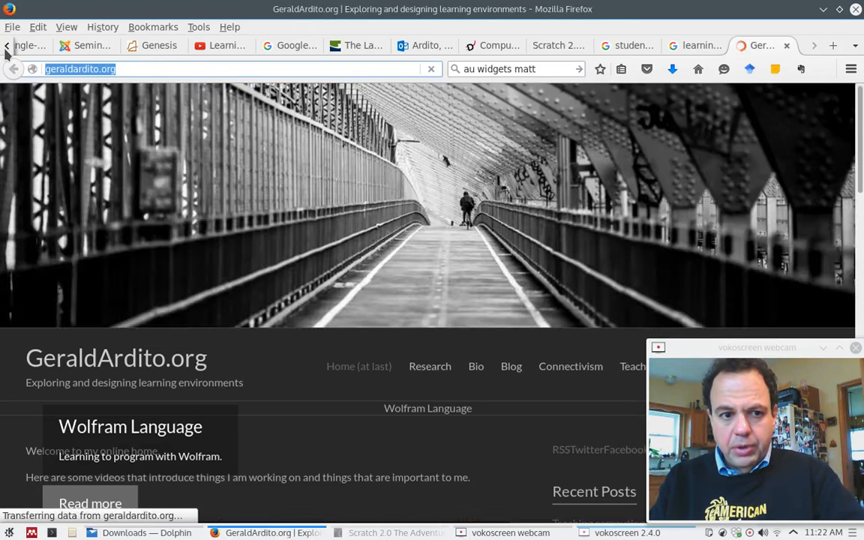
left_click(6, 47)
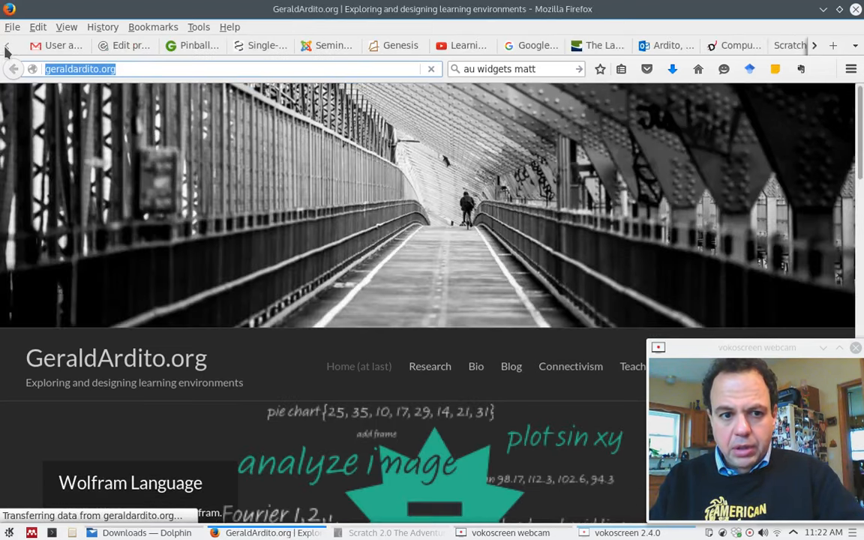
left_click(120, 45)
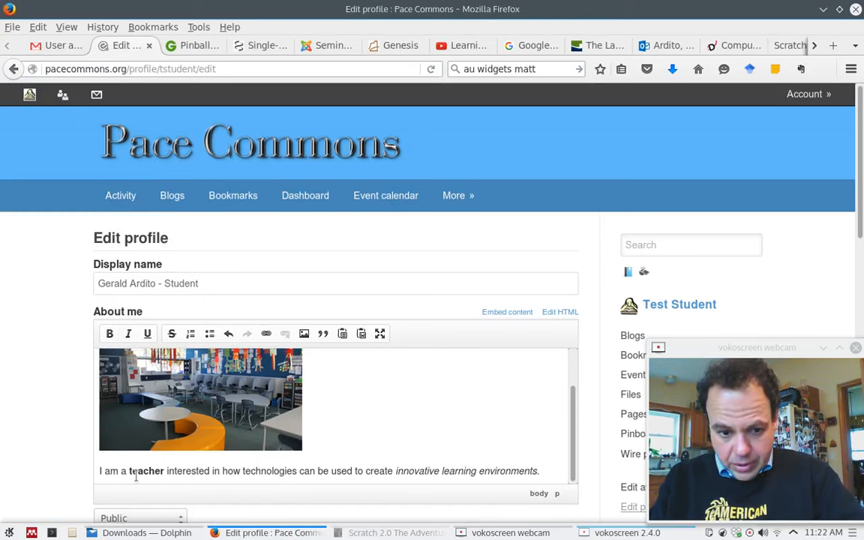
Link the words 'I am' in About me to the pasted personal website address.
left_click_drag(119, 475, 91, 473)
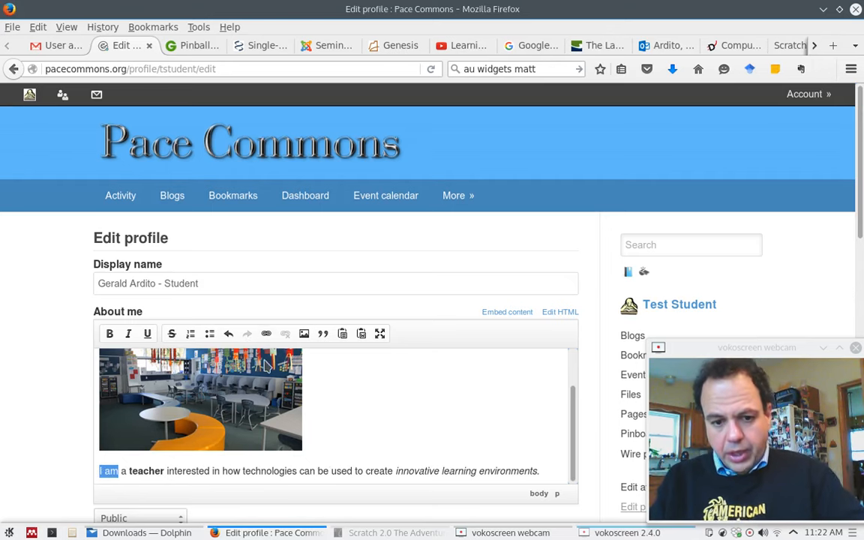
left_click(267, 335)
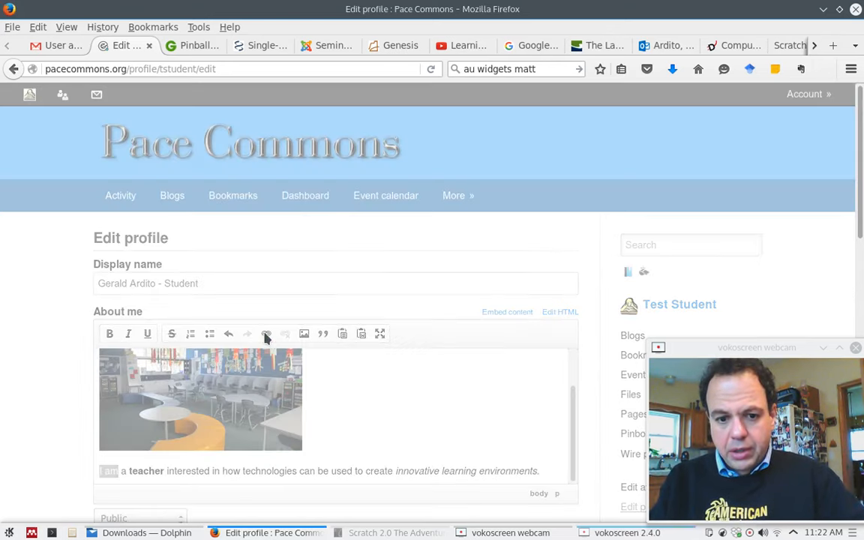
type("geraldardito.org/")
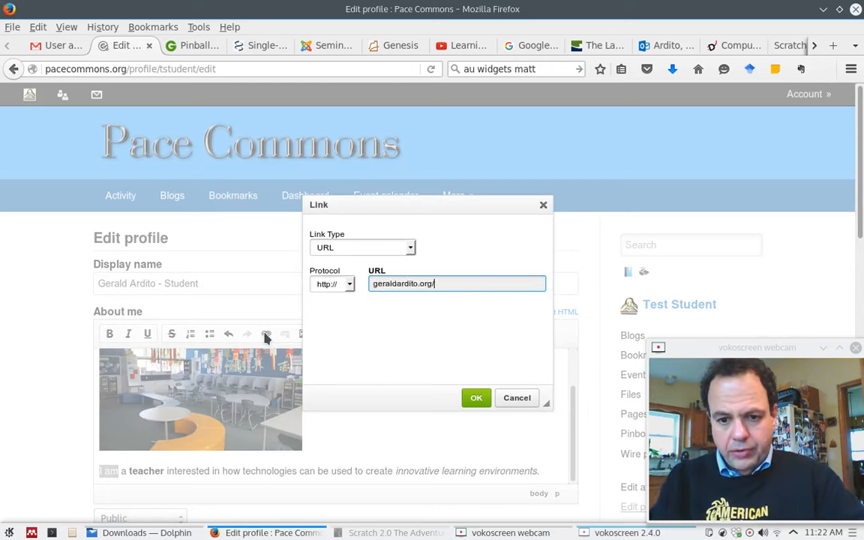
left_click(476, 398)
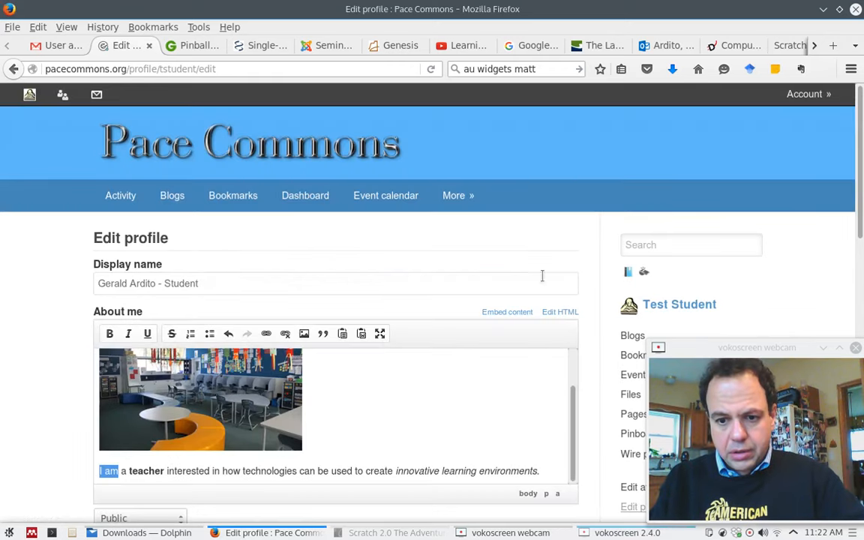
scroll(558, 229, "down", 5)
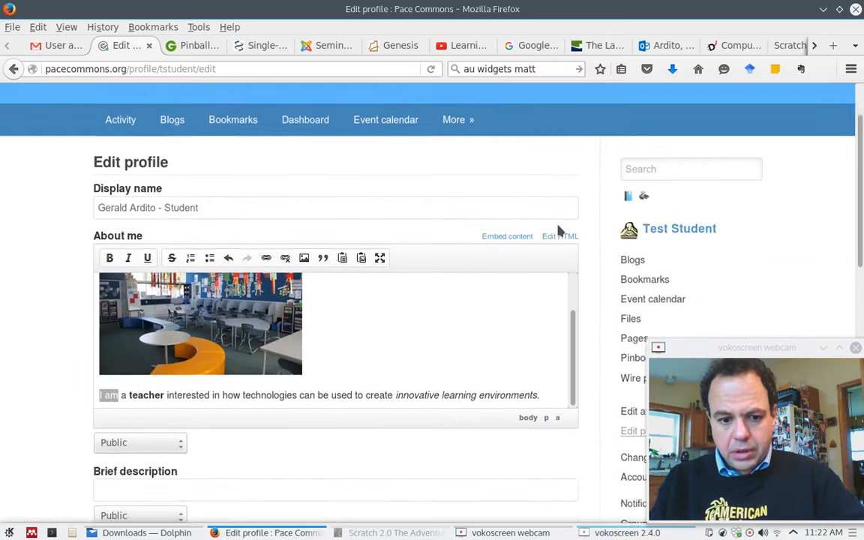
left_click(544, 228)
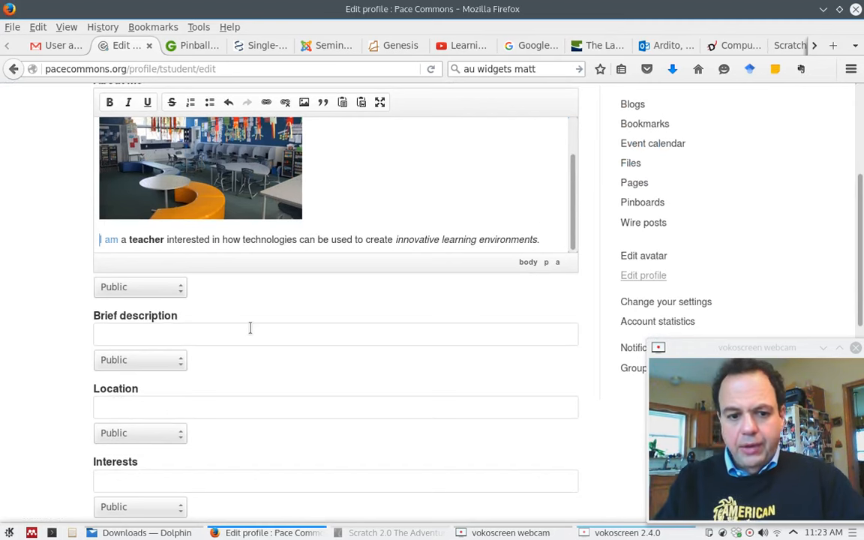
Set the About me visibility to Logged in users.
left_click(160, 292)
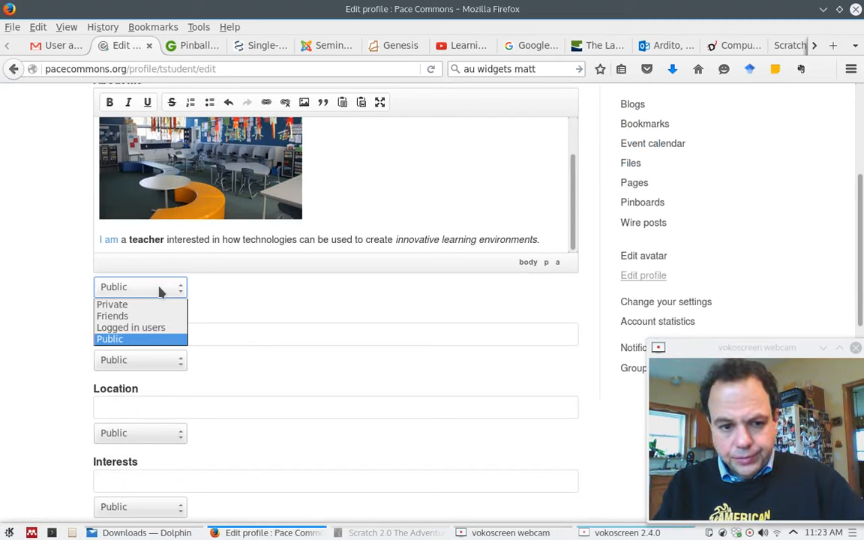
left_click(149, 335)
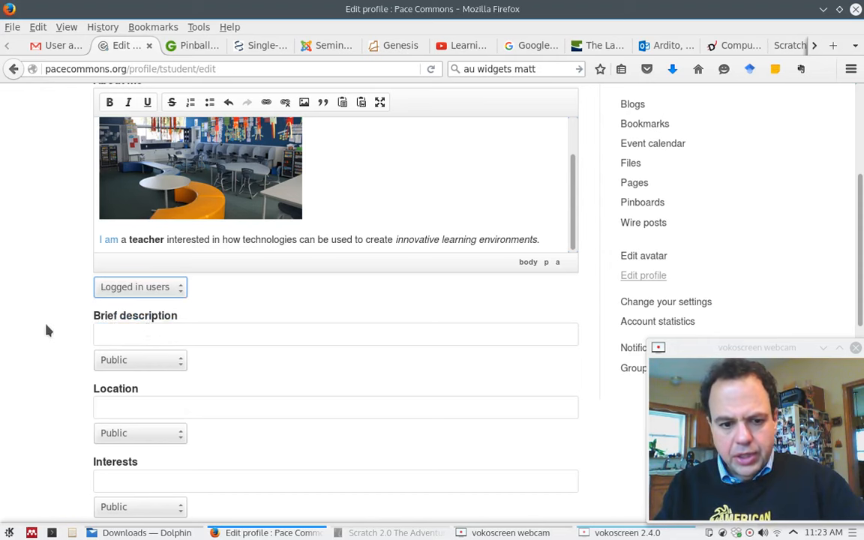
scroll(47, 330, "down", 1)
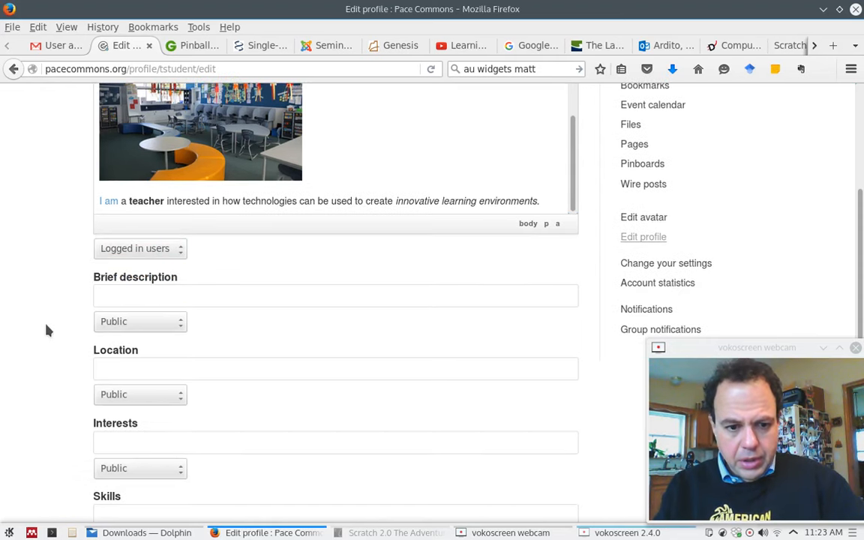
Enter 'A little bit about me.' as the brief description.
left_click(161, 297)
type("A litt")
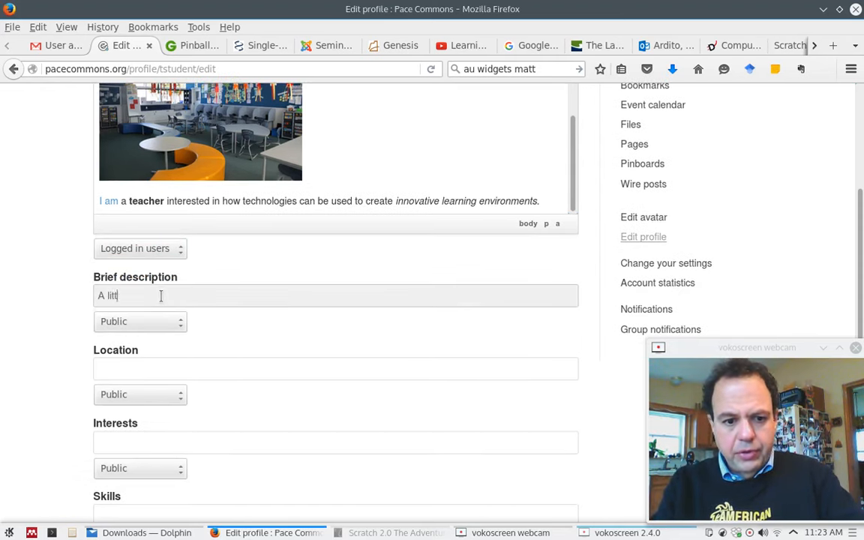
type("le bit about me.")
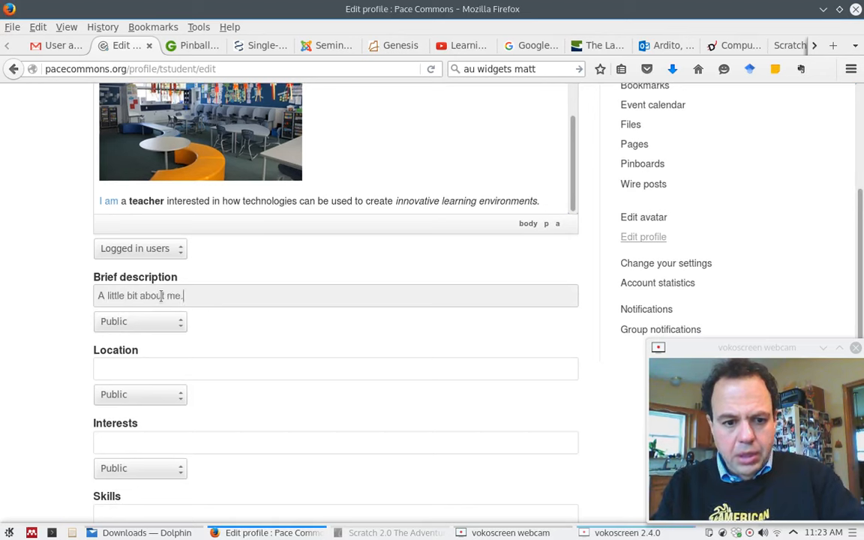
left_click(147, 366)
Enter 'teaching, learning, online education' as the interests.
left_click(135, 440)
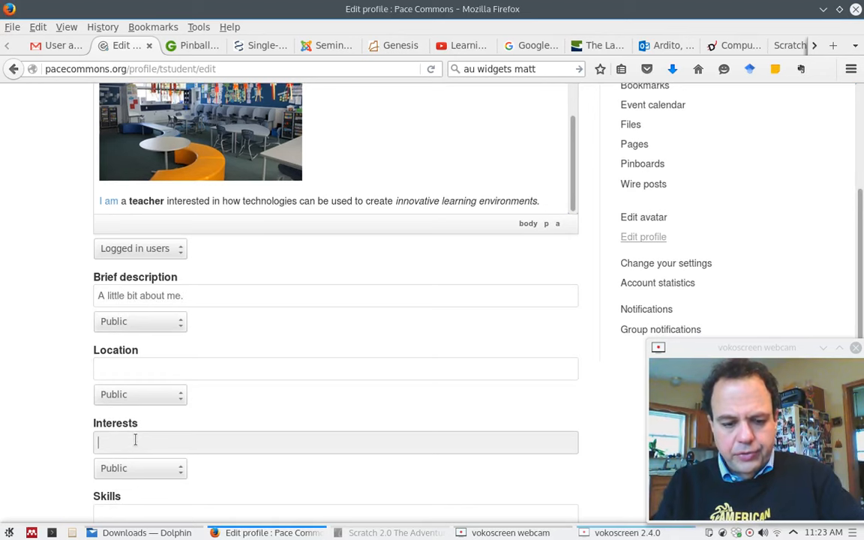
type("teaching, lear")
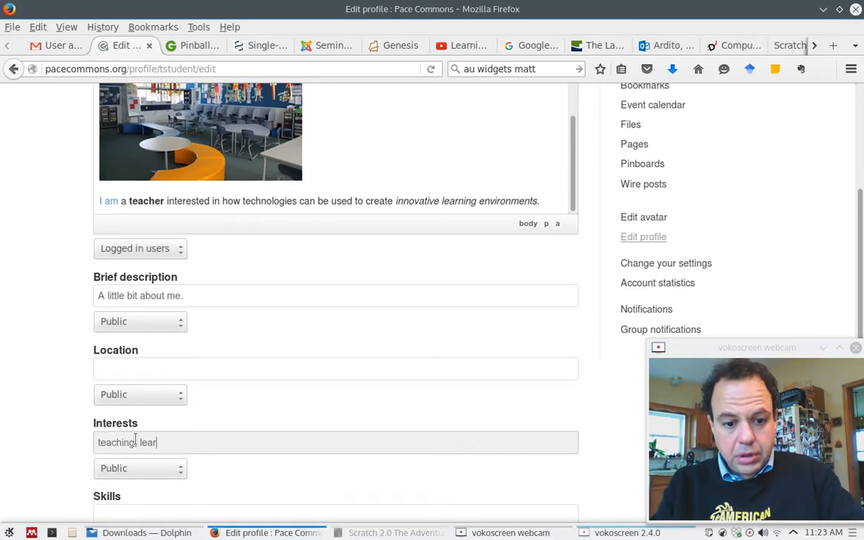
type("ning, online education")
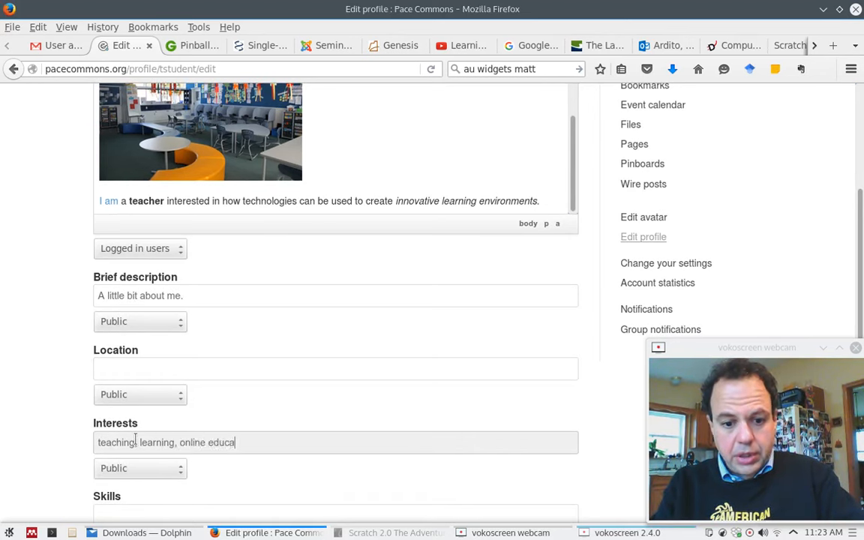
left_click(35, 412)
scroll(35, 413, "down", 5)
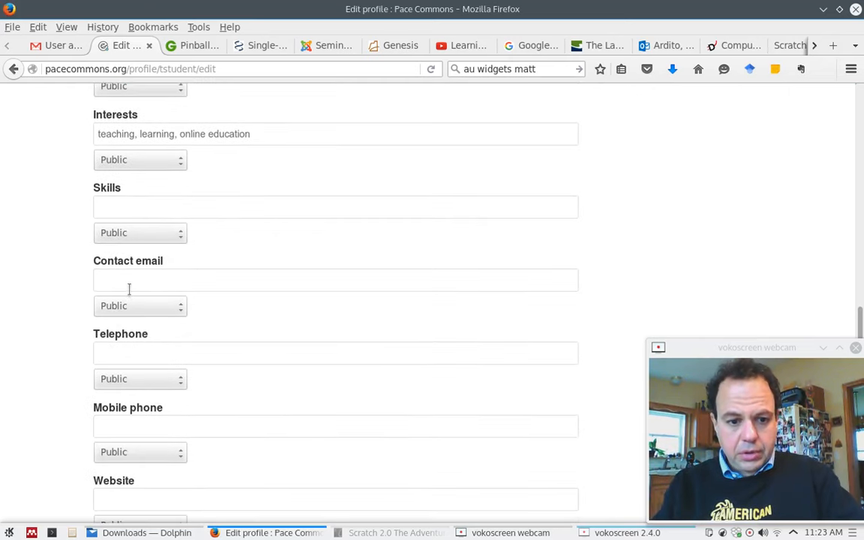
Enter the contact email address, fixing the misspelled gmail.com domain.
left_click(129, 284)
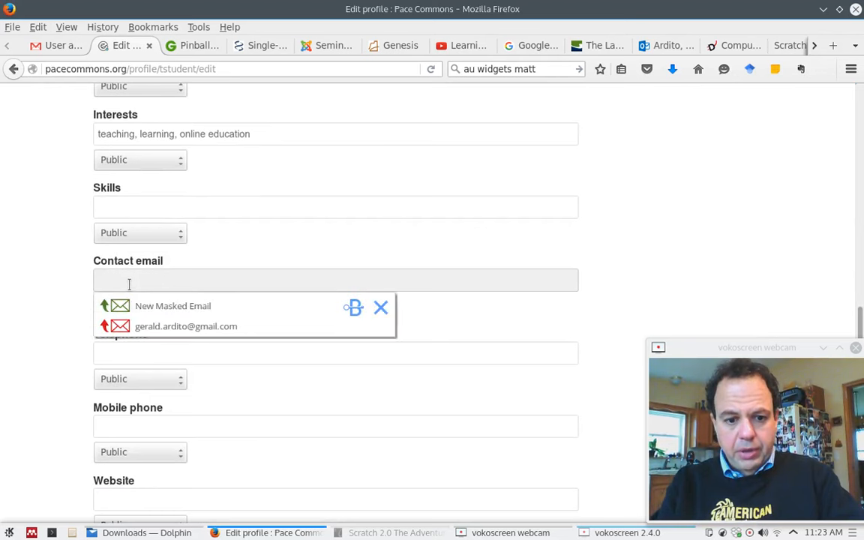
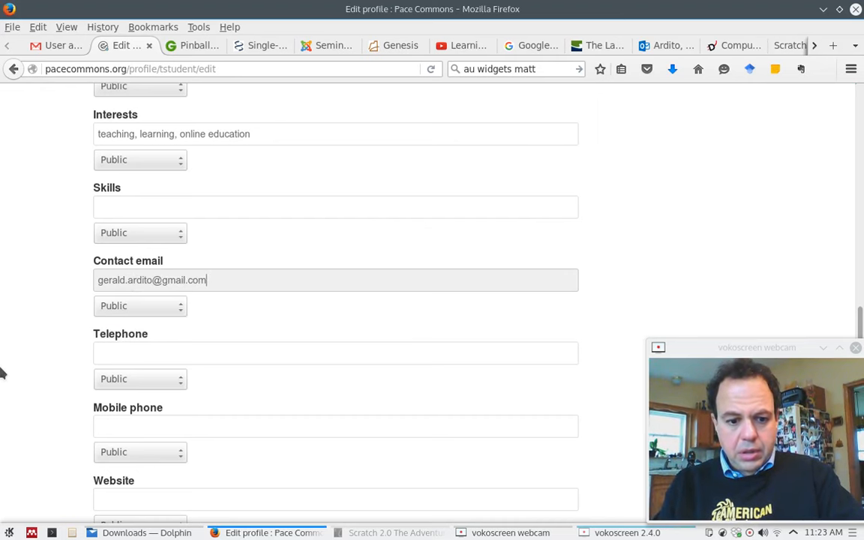
left_click(21, 373)
scroll(20, 373, "down", 1)
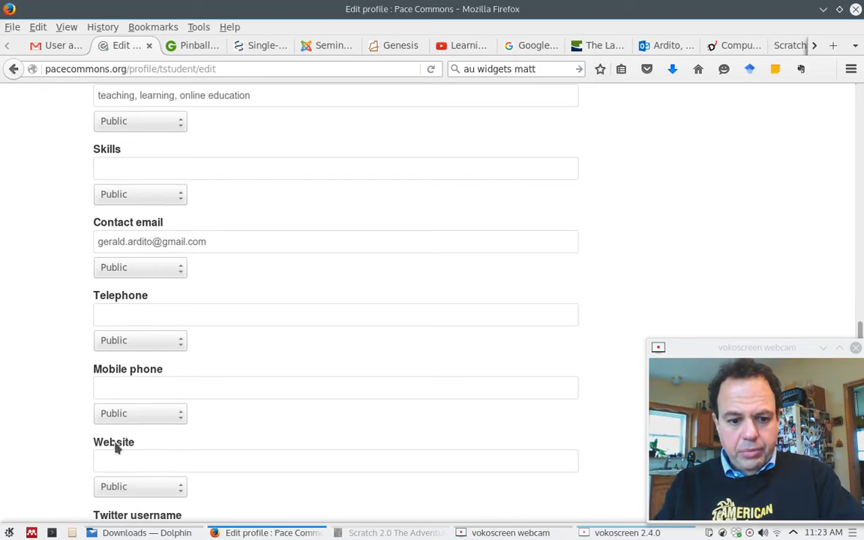
Paste the personal website address into the Website field.
left_click(137, 462)
type("http://geraldardito.org/")
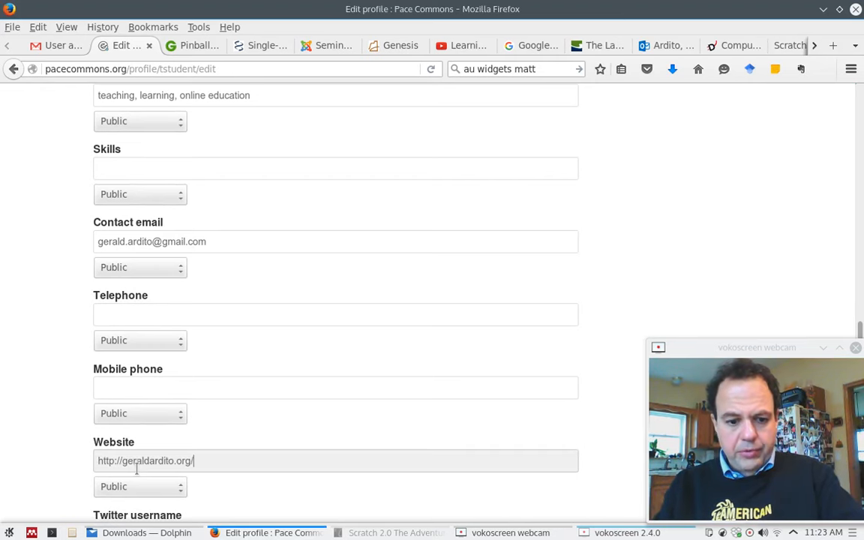
left_click(19, 434)
scroll(21, 436, "down", 1)
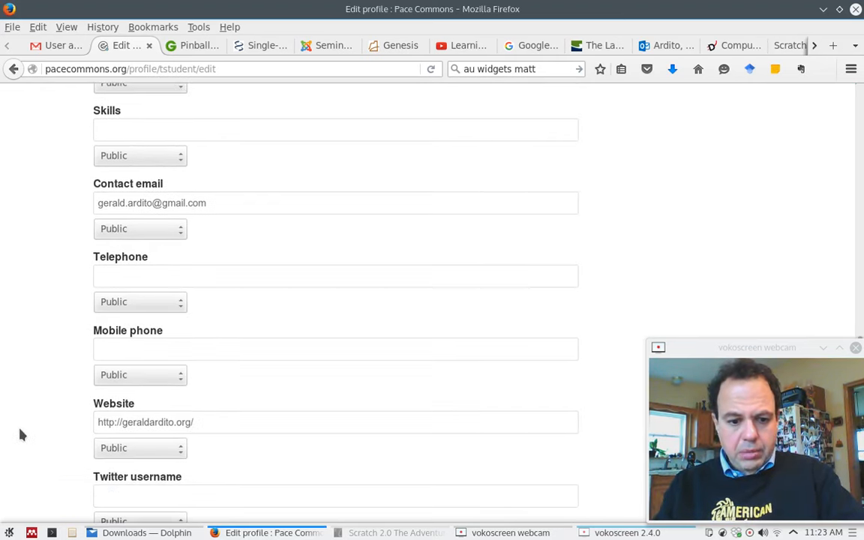
scroll(21, 435, "down", 1)
Fill in the Twitter username from the suggestion and save the profile.
left_click(106, 459)
type("gerald")
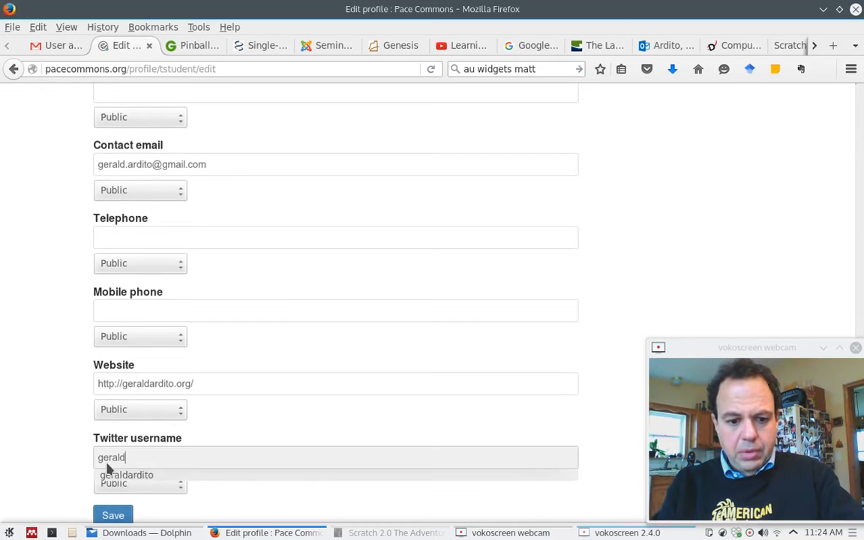
left_click(113, 475)
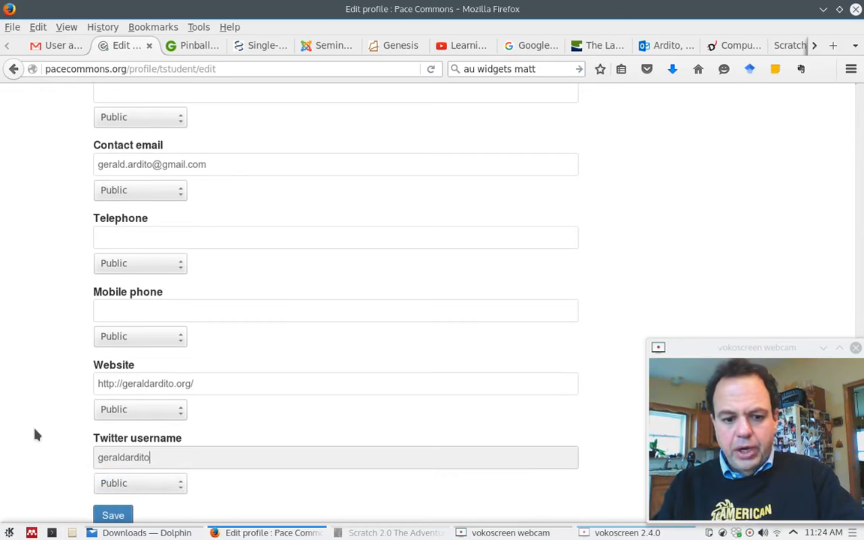
left_click(35, 434)
scroll(35, 434, "down", 1)
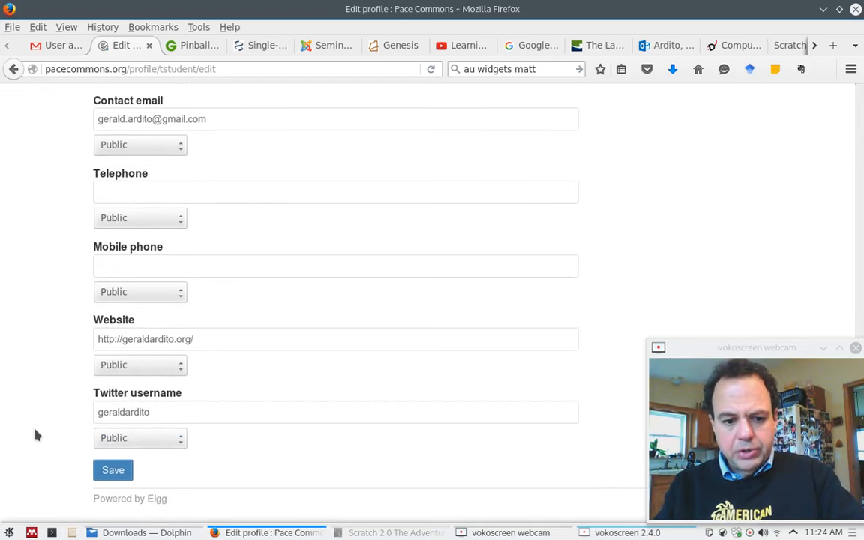
left_click(111, 470)
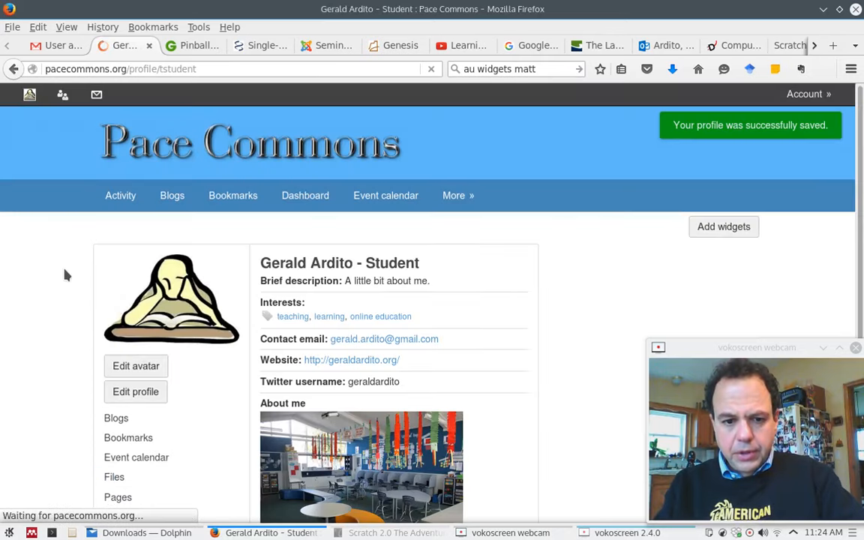
Scroll through the saved profile to check avatar, interests, contact details and About me photo.
scroll(55, 265, "down", 1)
scroll(56, 265, "down", 3)
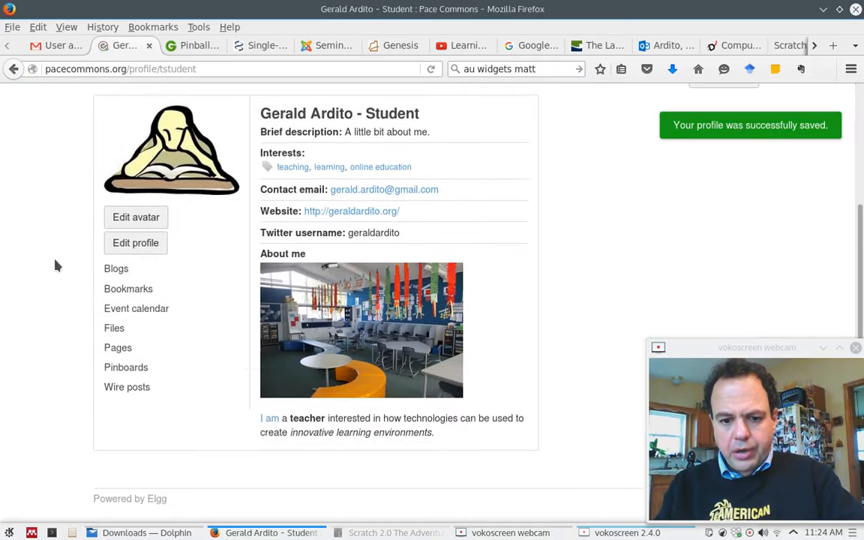
scroll(56, 265, "up", 1)
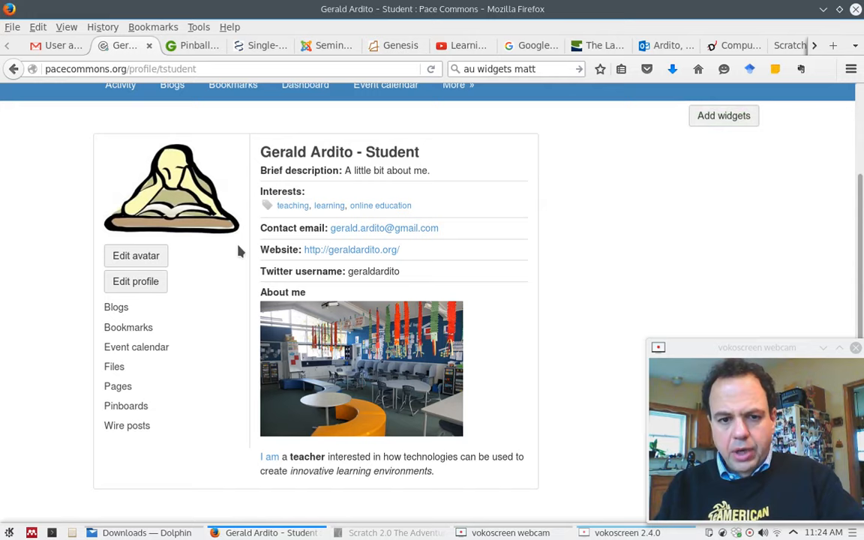
scroll(239, 252, "up", 1)
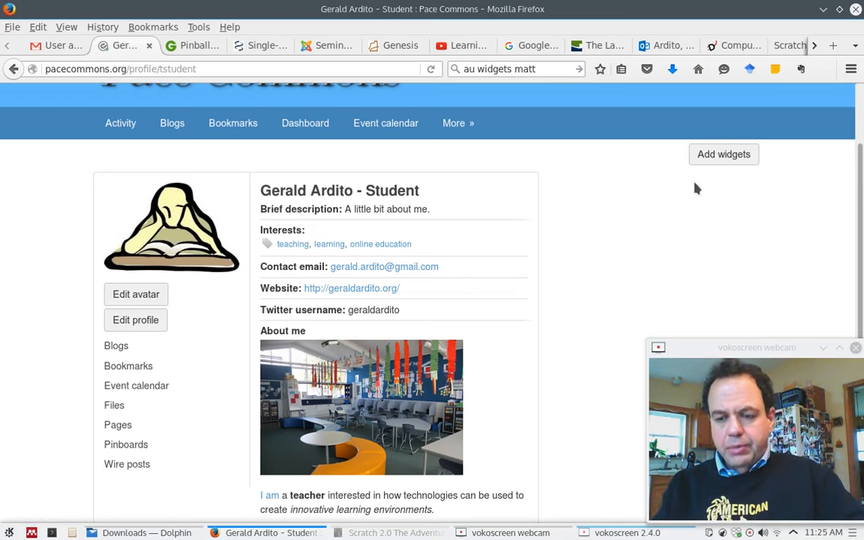
Add Activity, Blogs, Friends, Bookmarks, Event calendar, Message board and The Wire widgets, then close the panel.
left_click(726, 157)
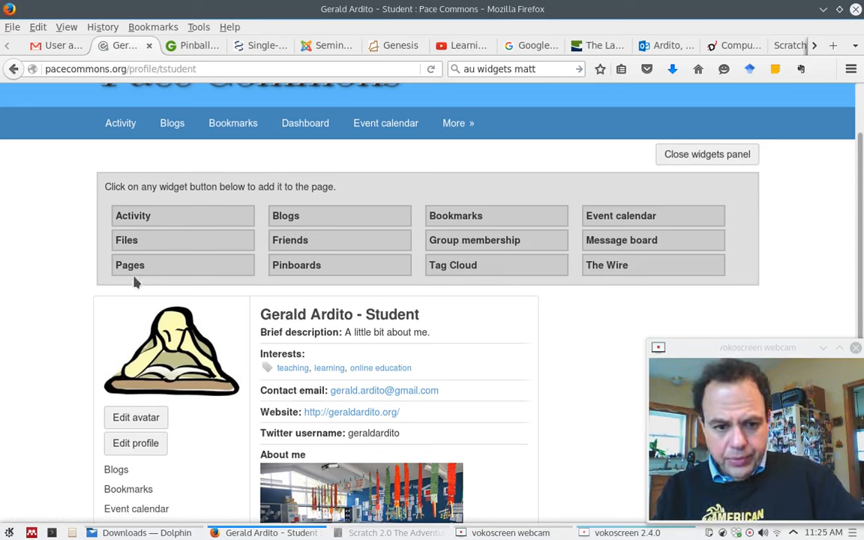
left_click(142, 216)
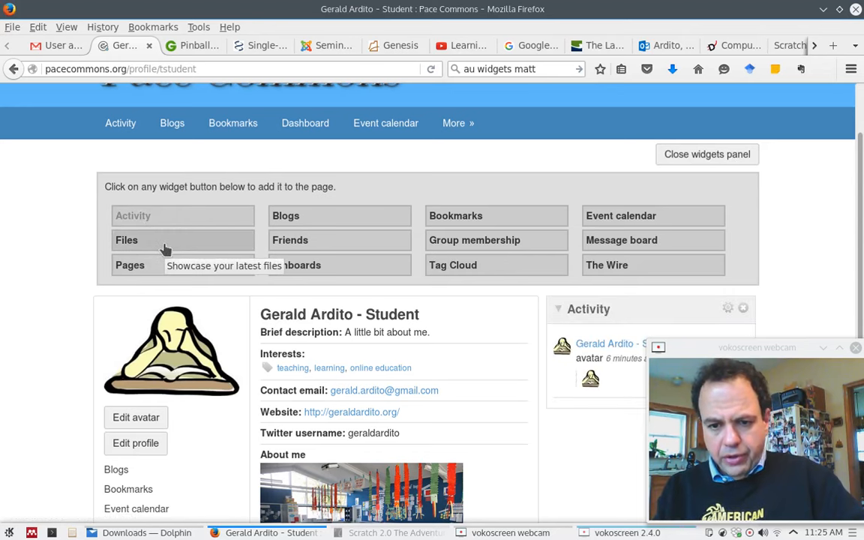
left_click(339, 219)
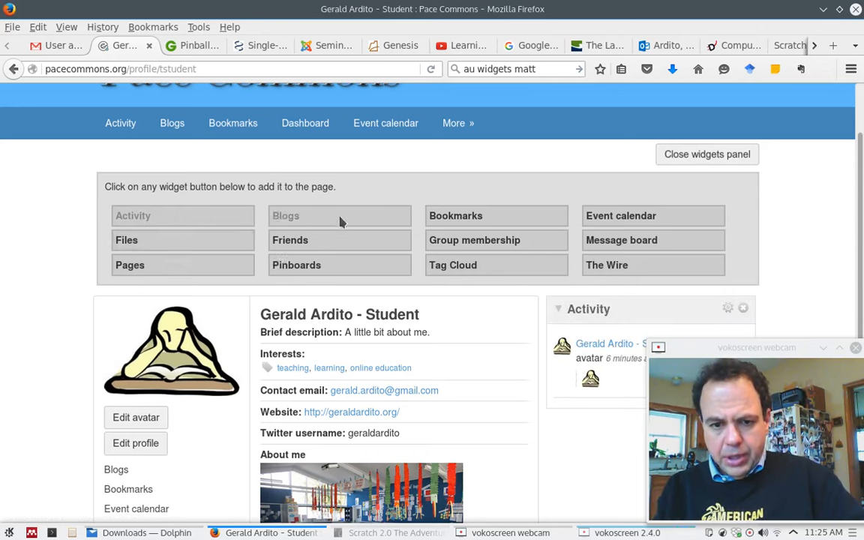
left_click(343, 242)
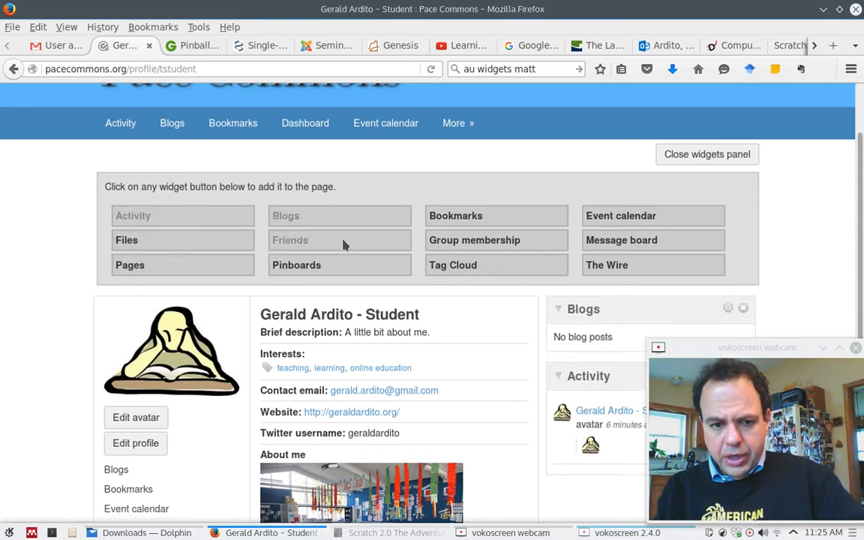
left_click(445, 223)
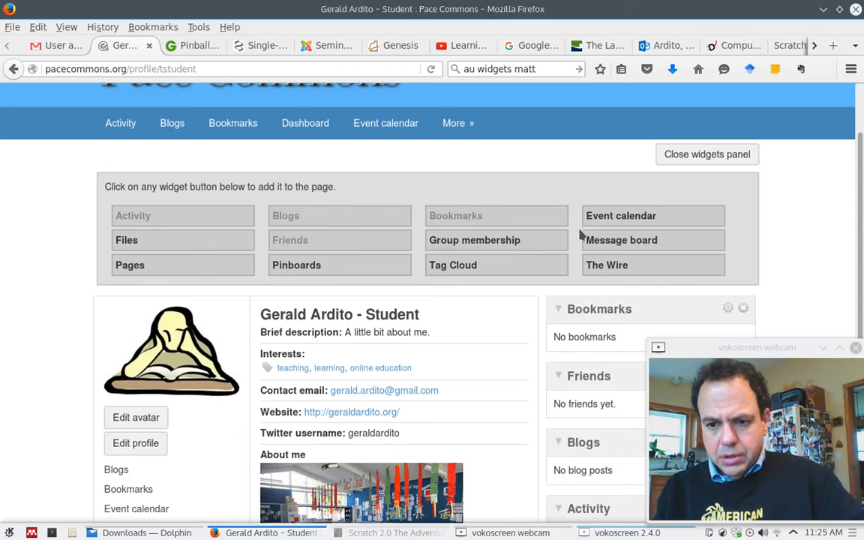
left_click(606, 220)
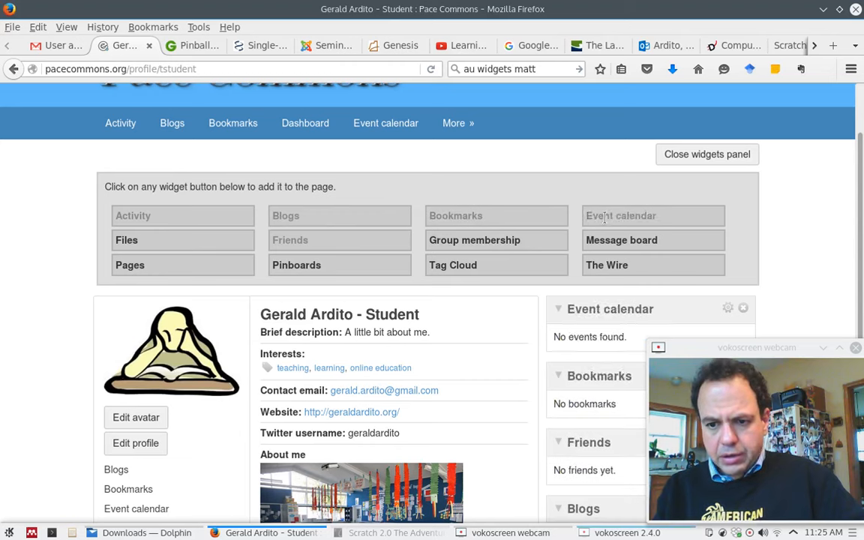
left_click(604, 241)
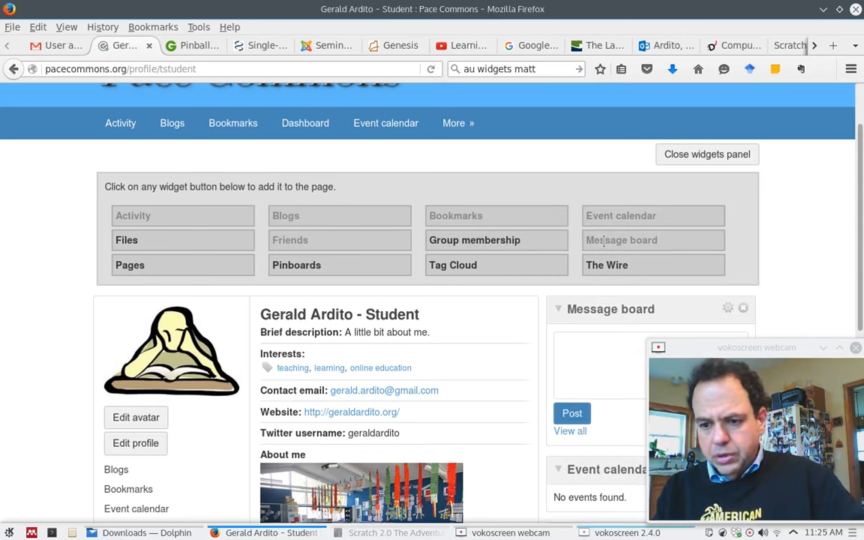
left_click(606, 267)
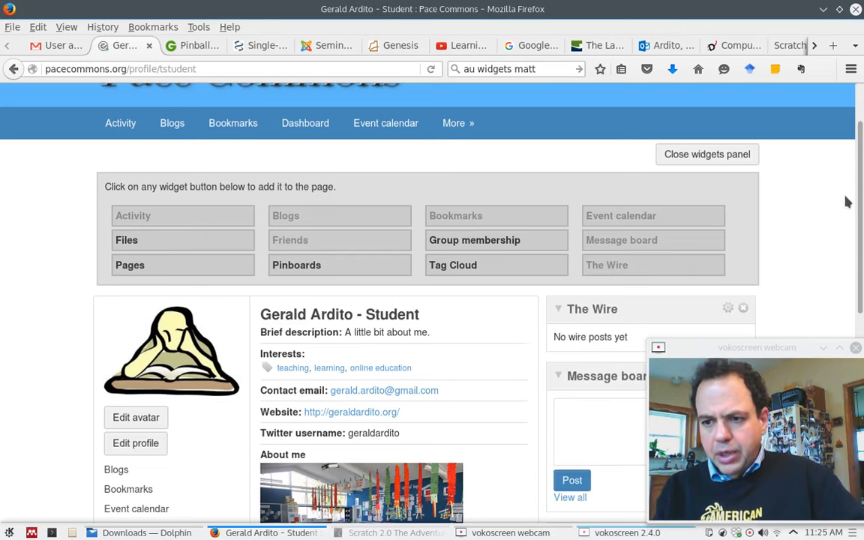
left_click(743, 154)
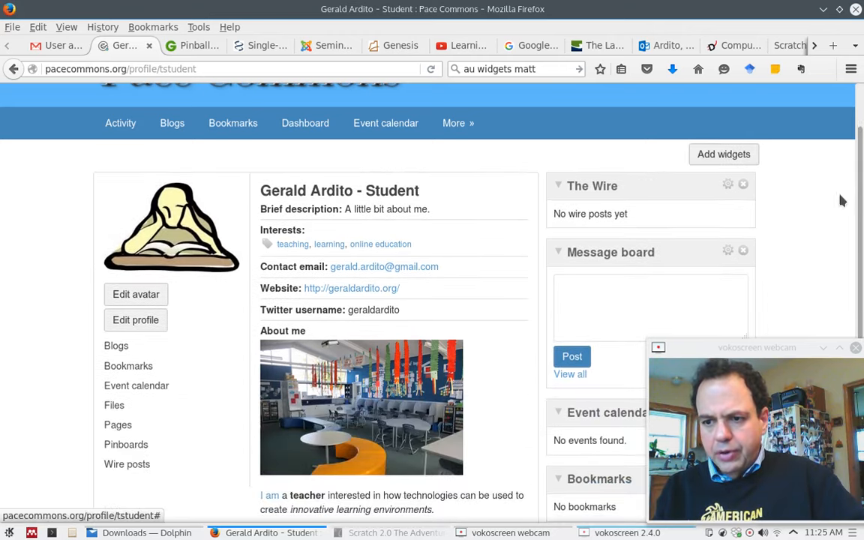
left_click_drag(861, 201, 860, 307)
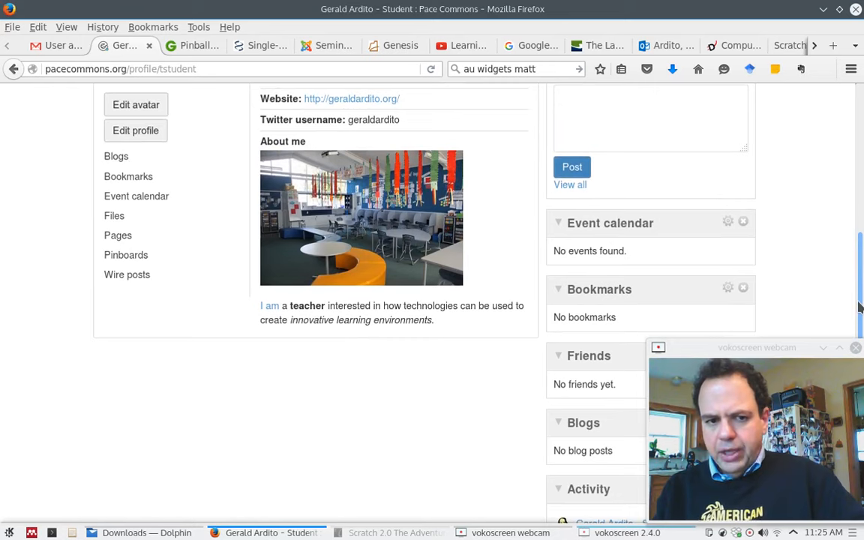
left_click_drag(860, 307, 860, 159)
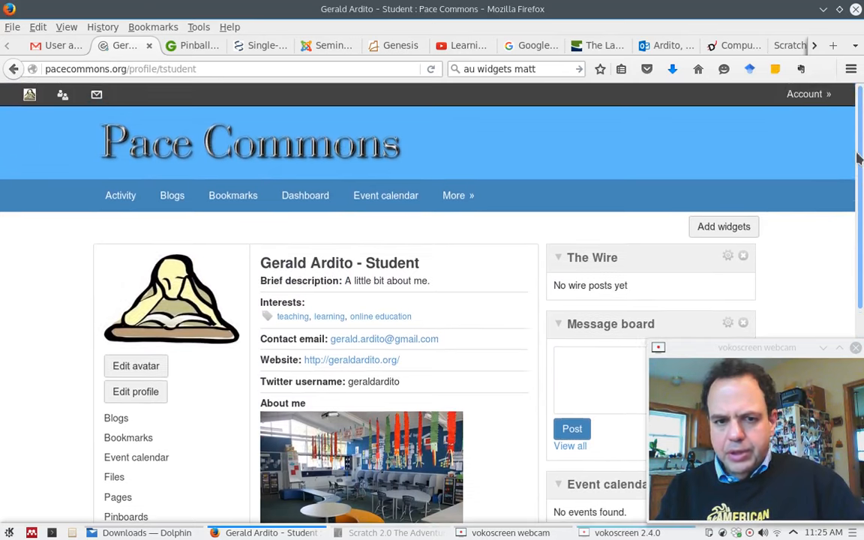
left_click(310, 199)
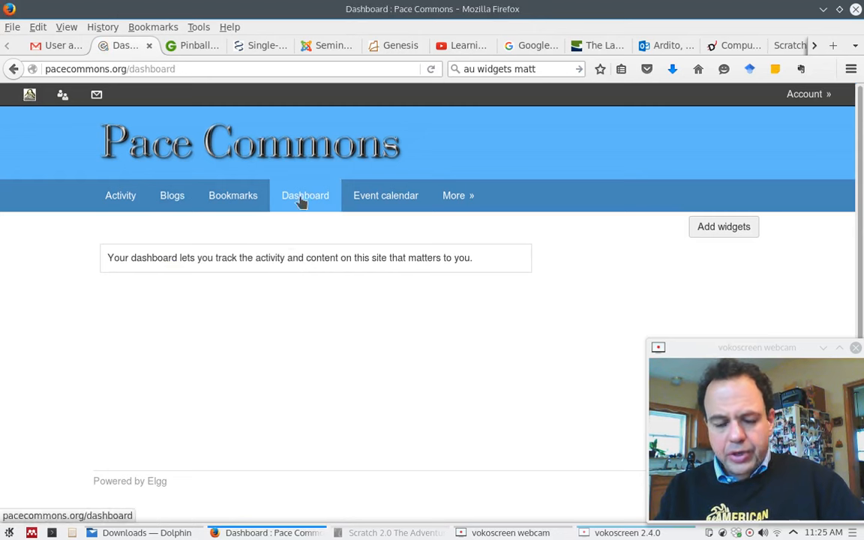
left_click(29, 97)
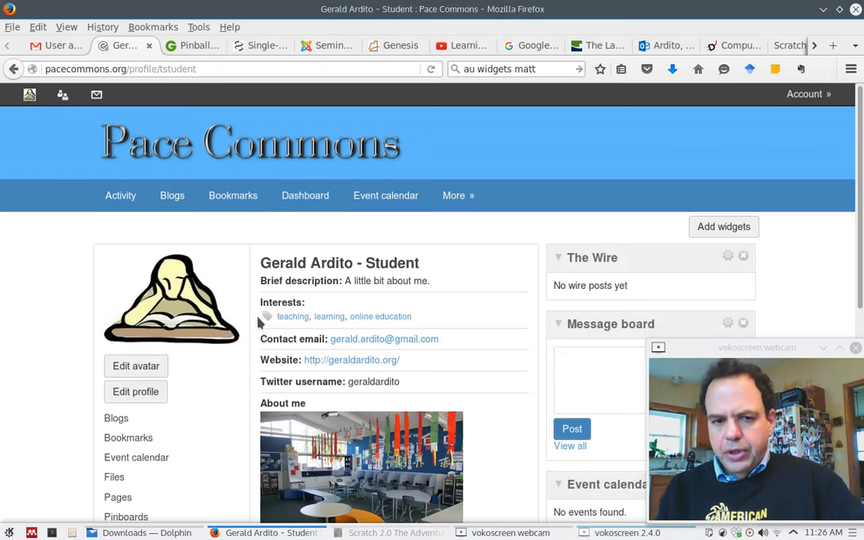
scroll(258, 321, "down", 3)
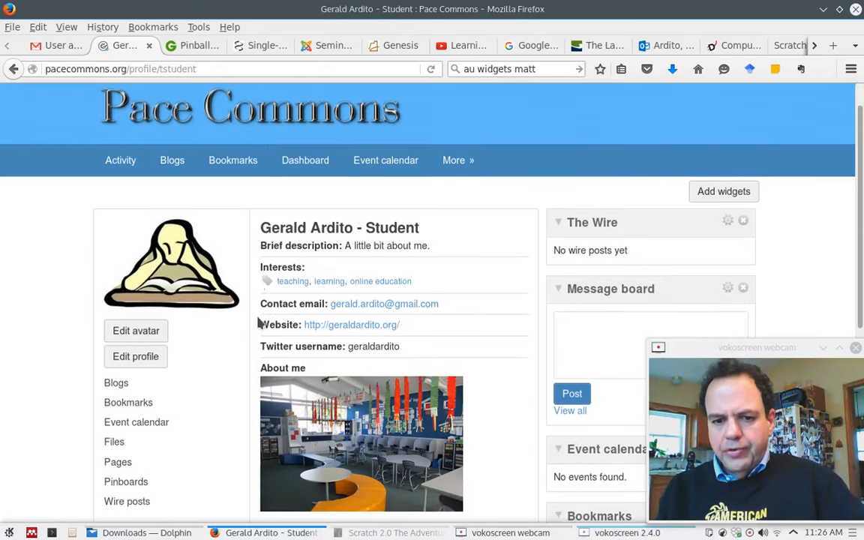
scroll(259, 321, "up", 3)
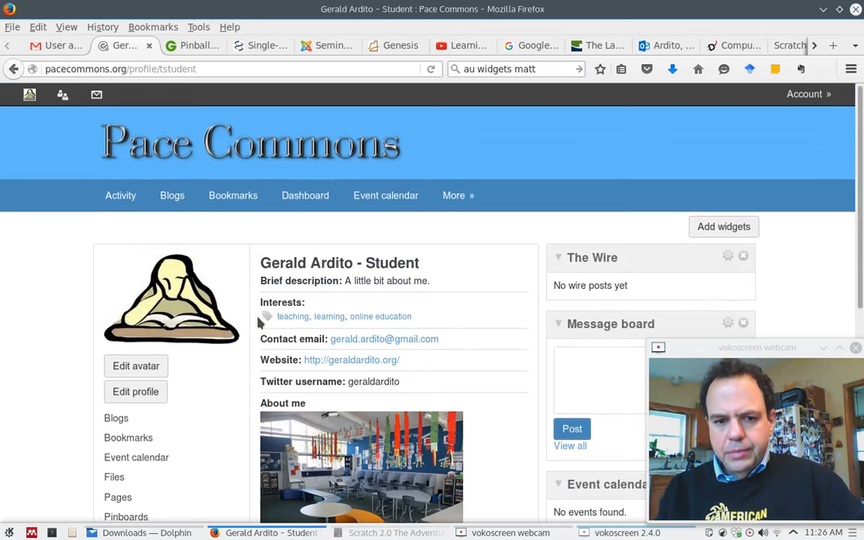
scroll(258, 321, "down", 1)
mouse_move(636, 533)
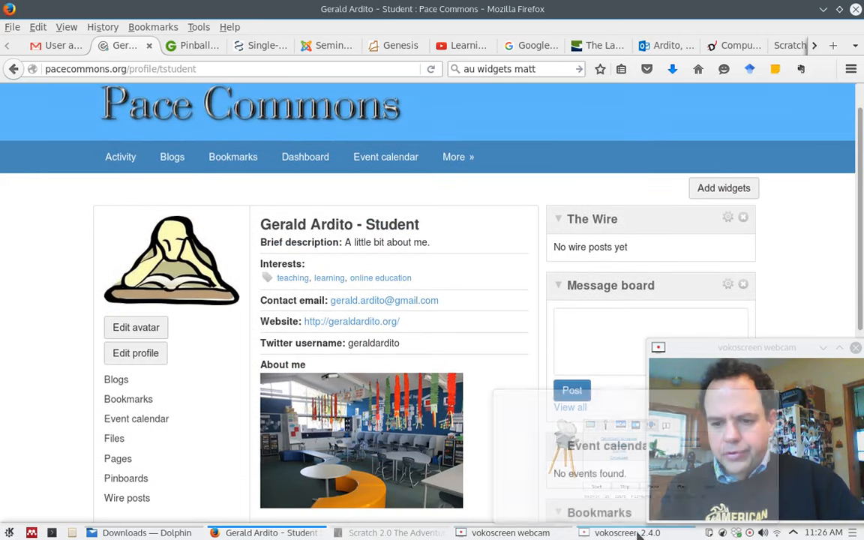
left_click(636, 533)
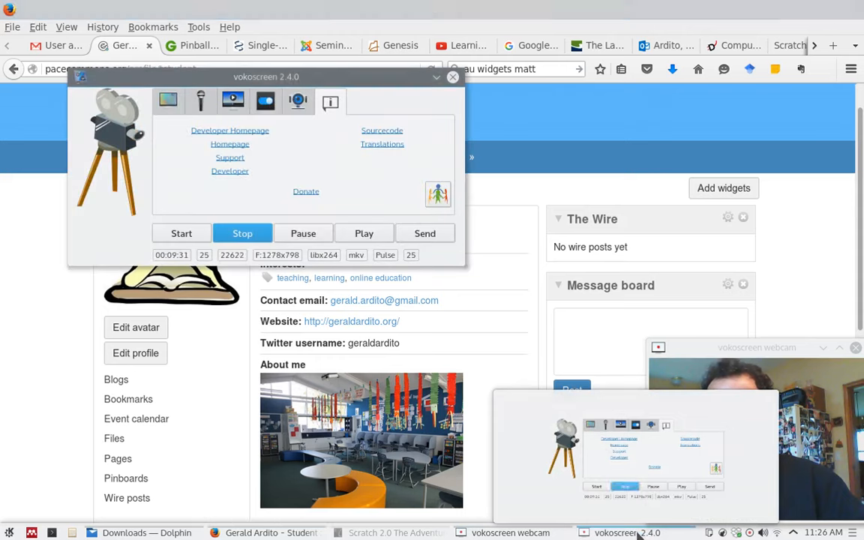